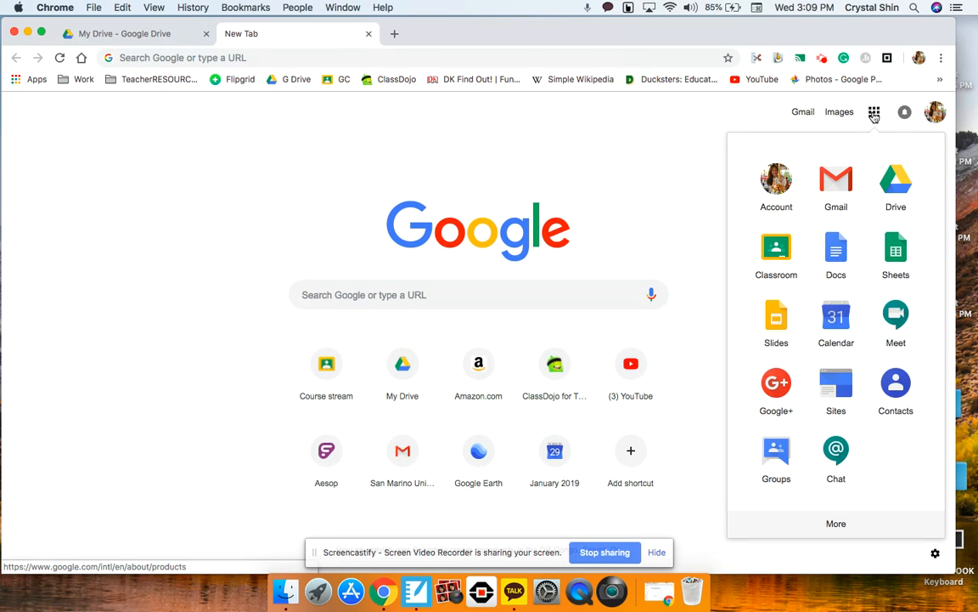
Open Google Slides and create a blank presentation
left_click(780, 331)
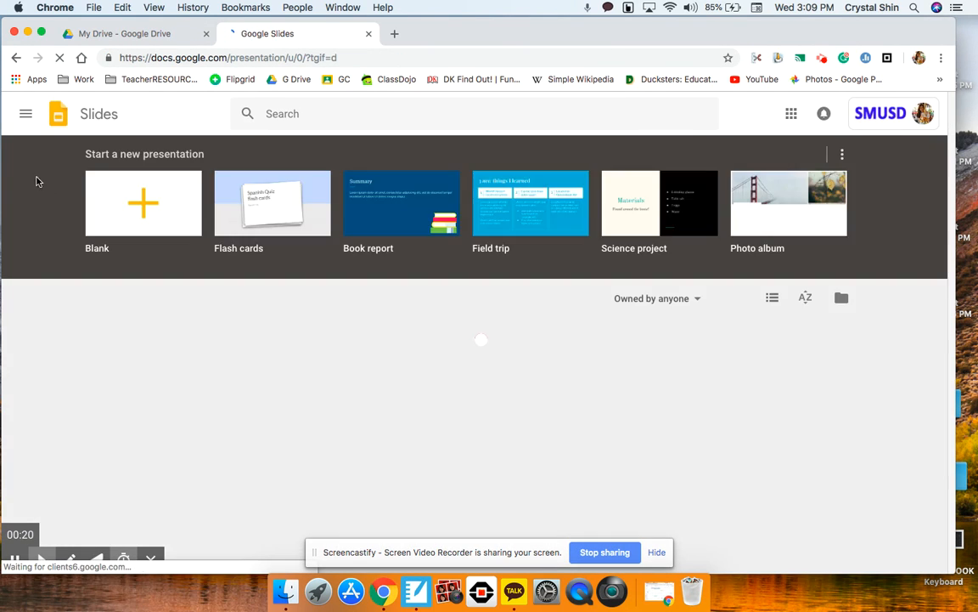
left_click(145, 207)
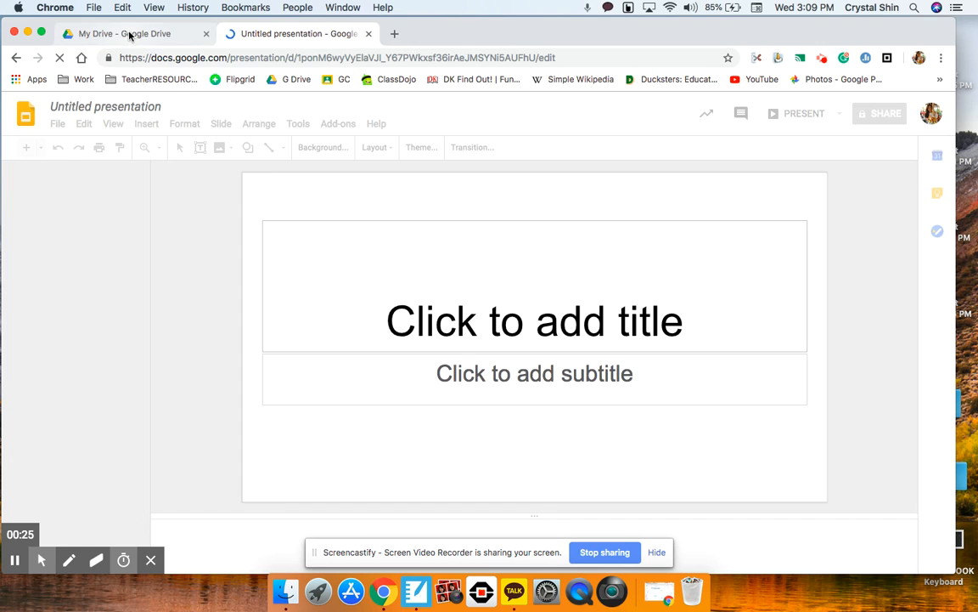
Switch to Google Drive, create another new Google Slides presentation from there, and return to My Drive
left_click(130, 34)
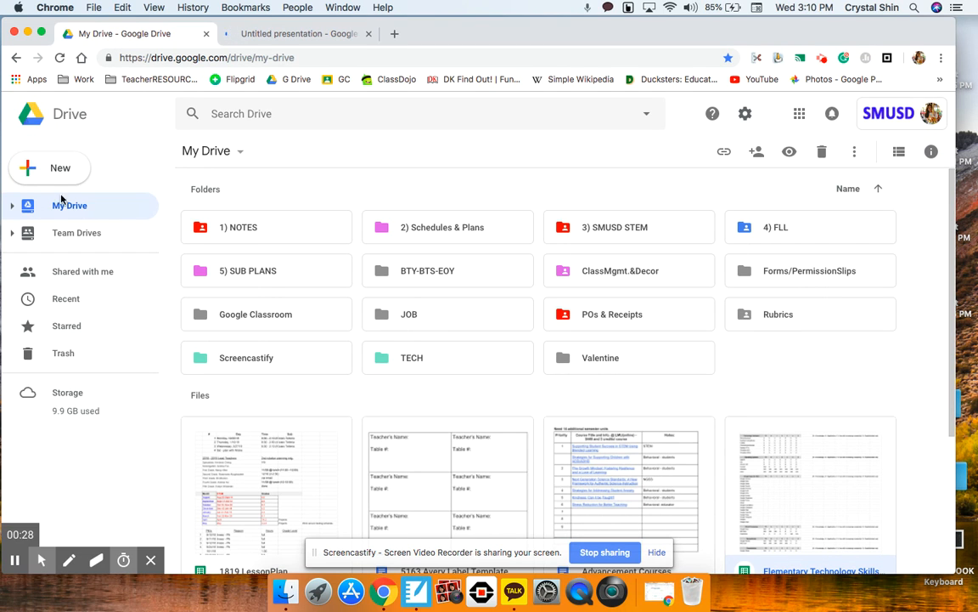
left_click(40, 173)
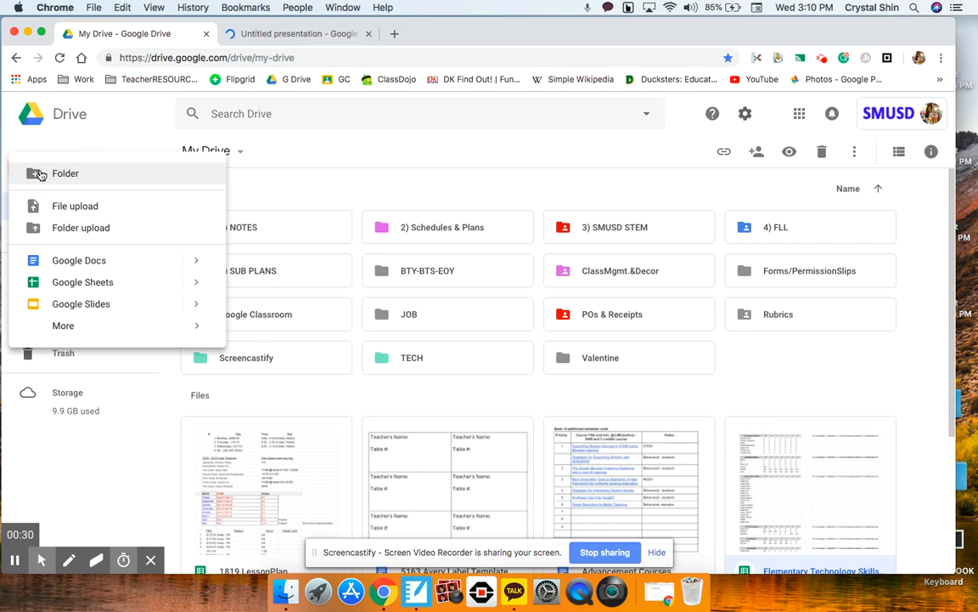
left_click(75, 304)
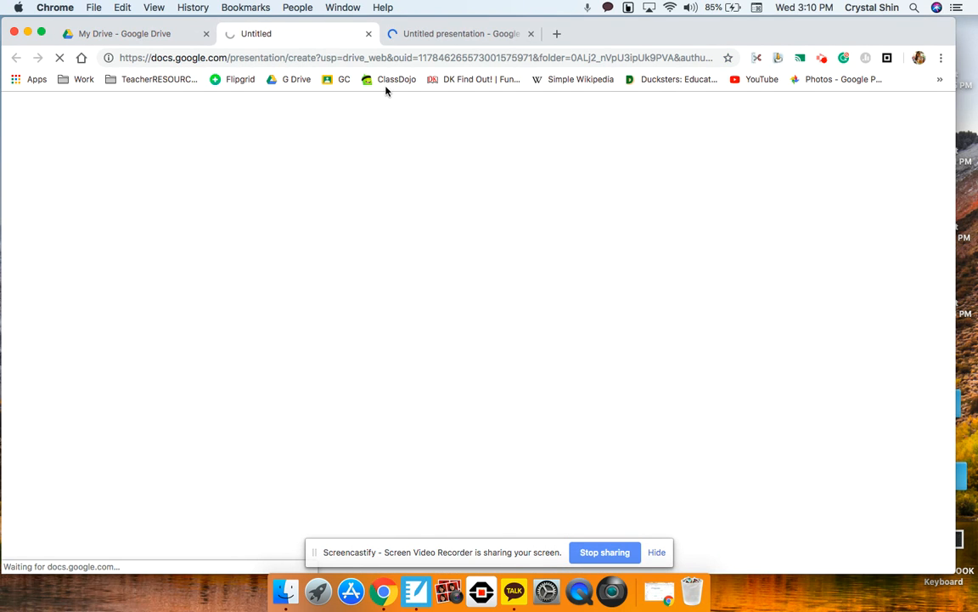
left_click(136, 34)
mouse_move(14, 562)
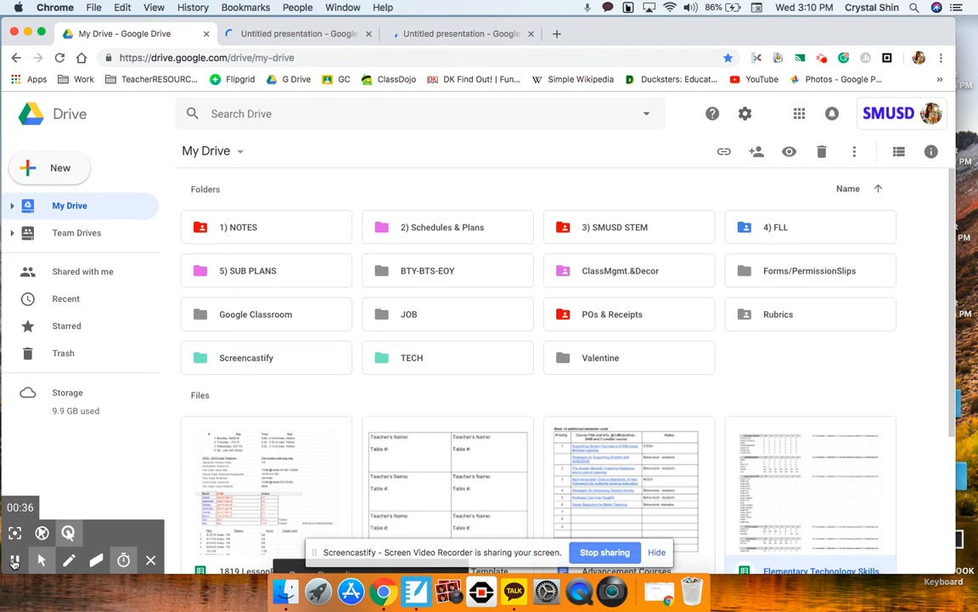
left_click(13, 562)
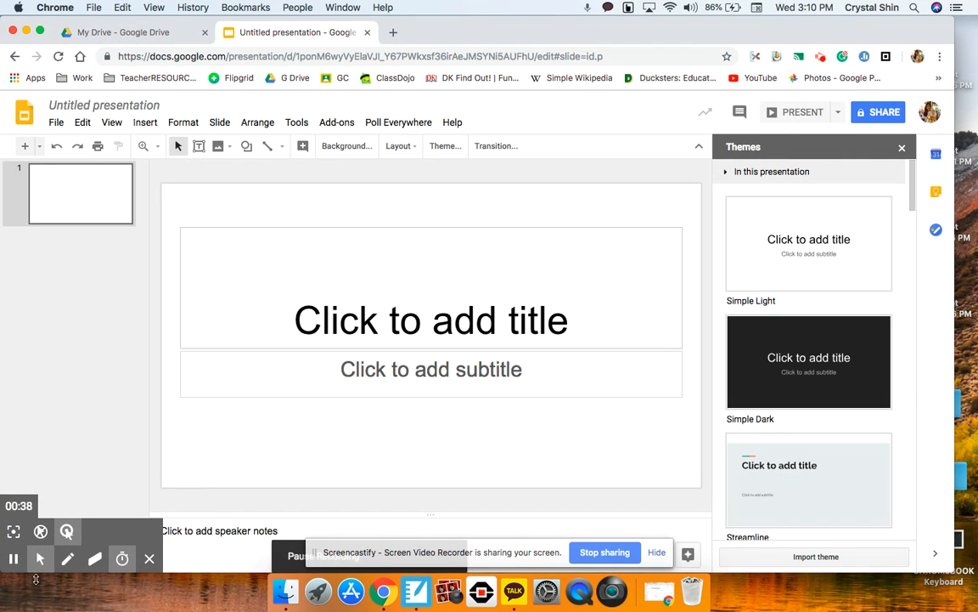
Rename the presentation as "Data Table Practice" and dismiss the theme choices
left_click(123, 101)
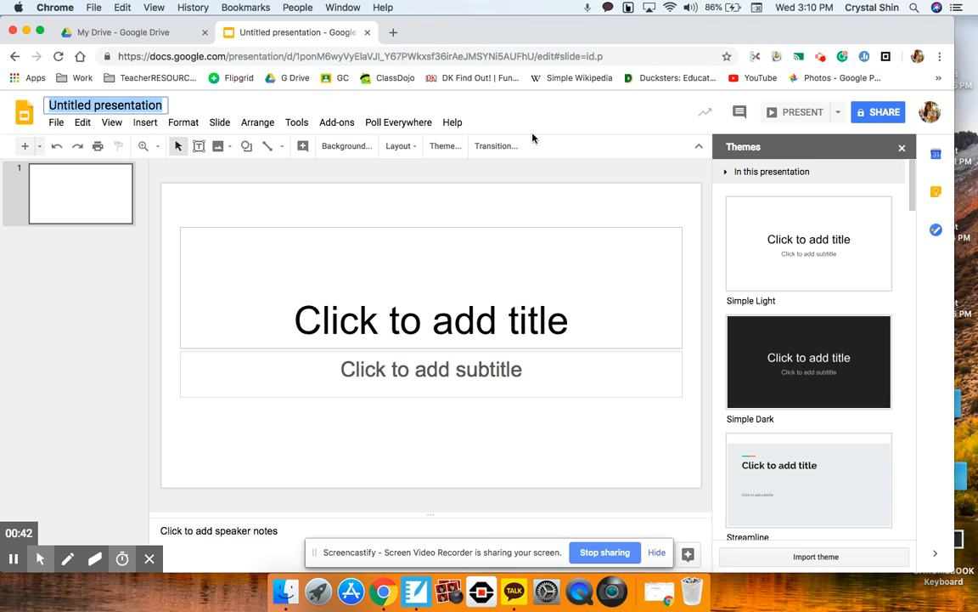
key("BackSpace")
type("Data ")
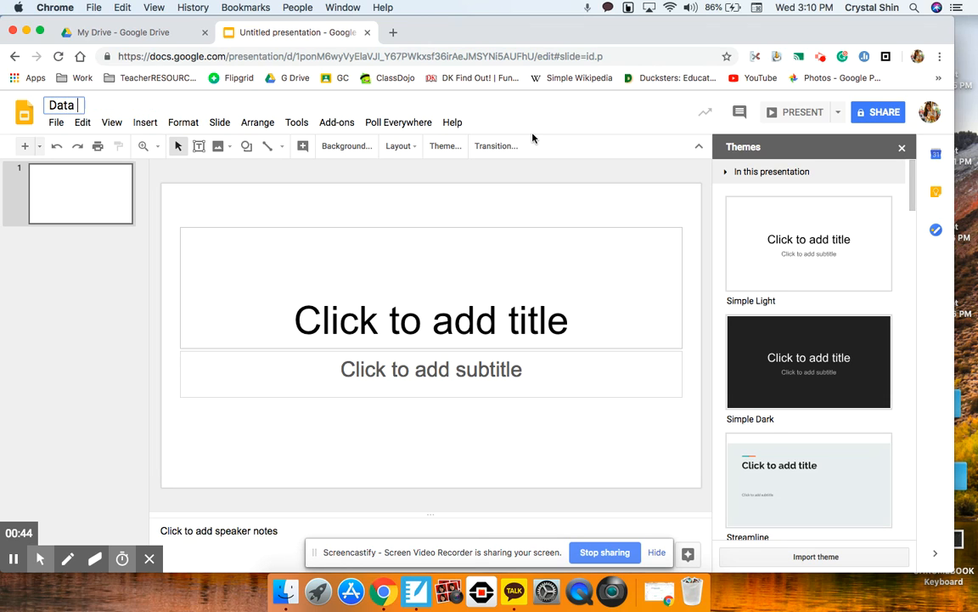
type("Table Pac")
key("BackSpace")
key("BackSpace")
type("ro")
type("cti")
type("ce")
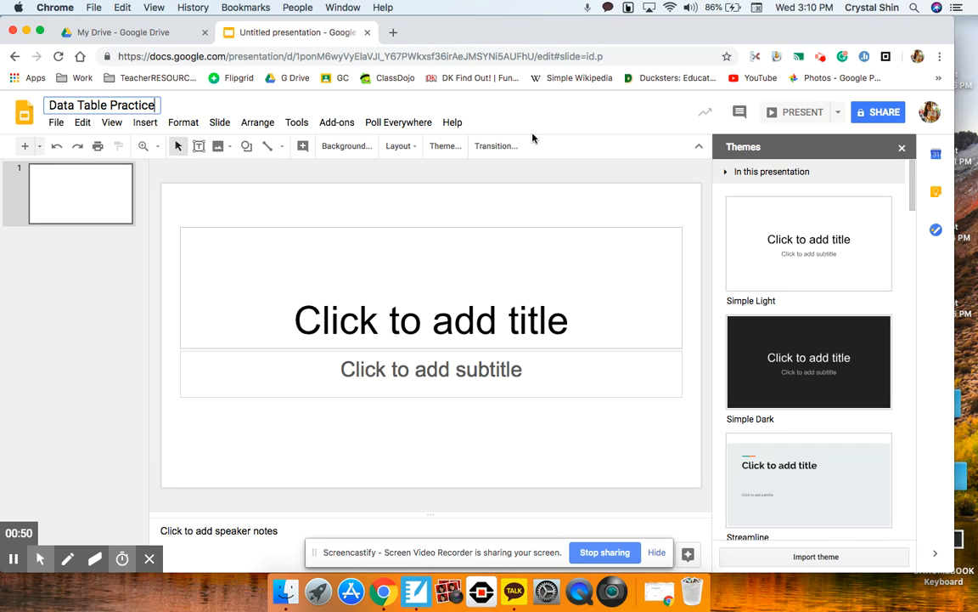
left_click(900, 149)
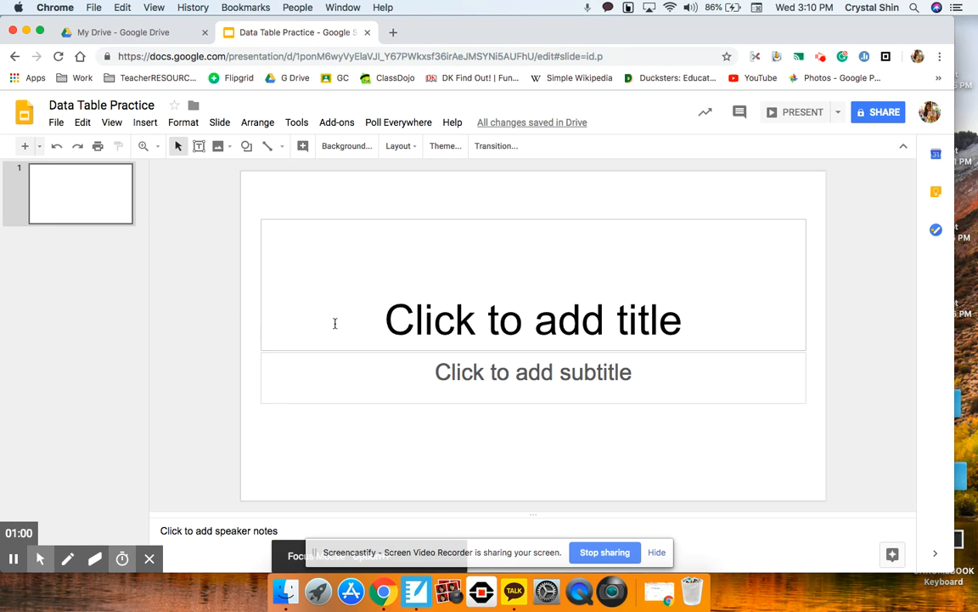
Add a second slide with the Blank layout after the title slide
left_click(40, 147)
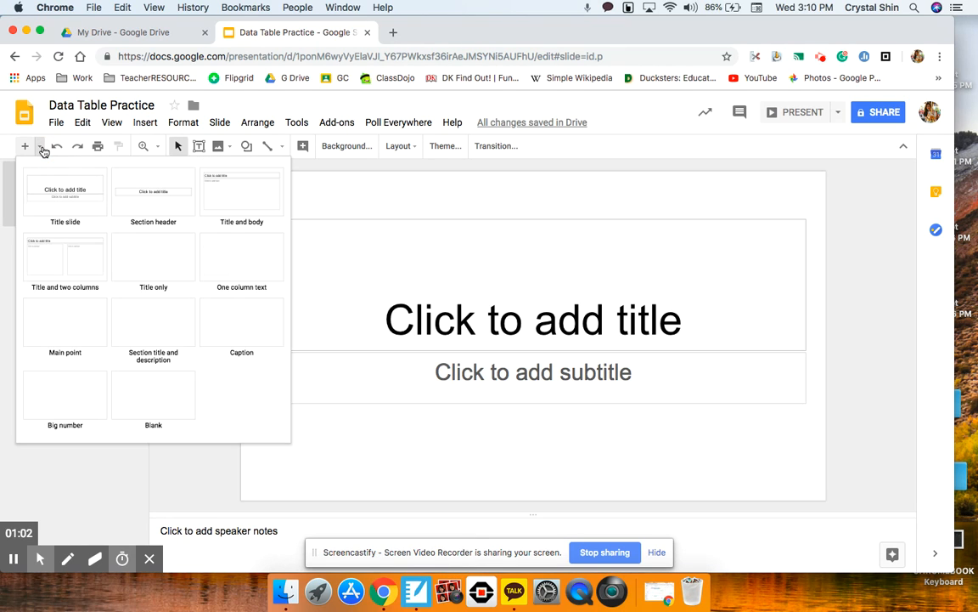
left_click(156, 414)
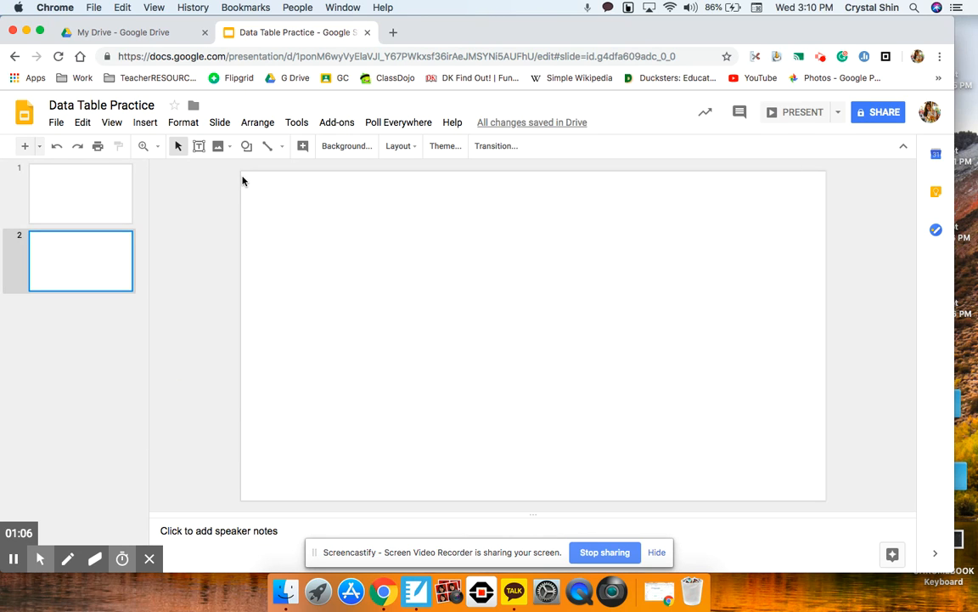
left_click_drag(242, 172, 822, 489)
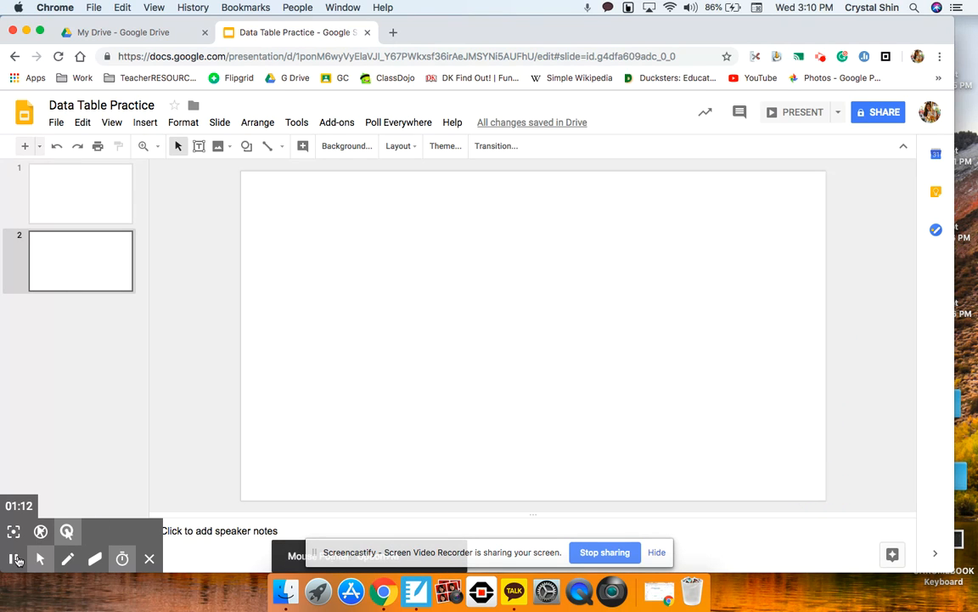
Insert a column chart on the blank second slide
left_click(145, 124)
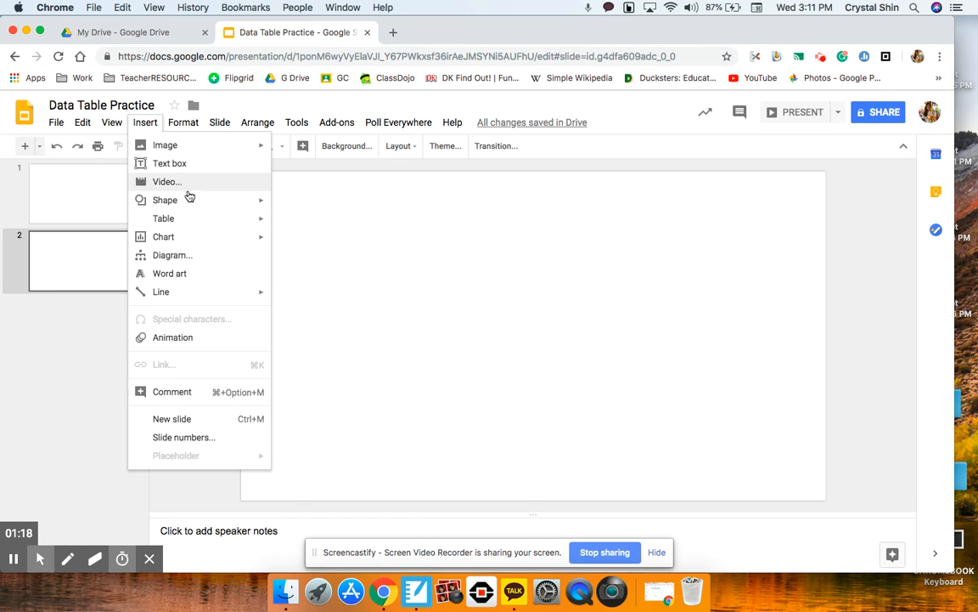
mouse_move(201, 242)
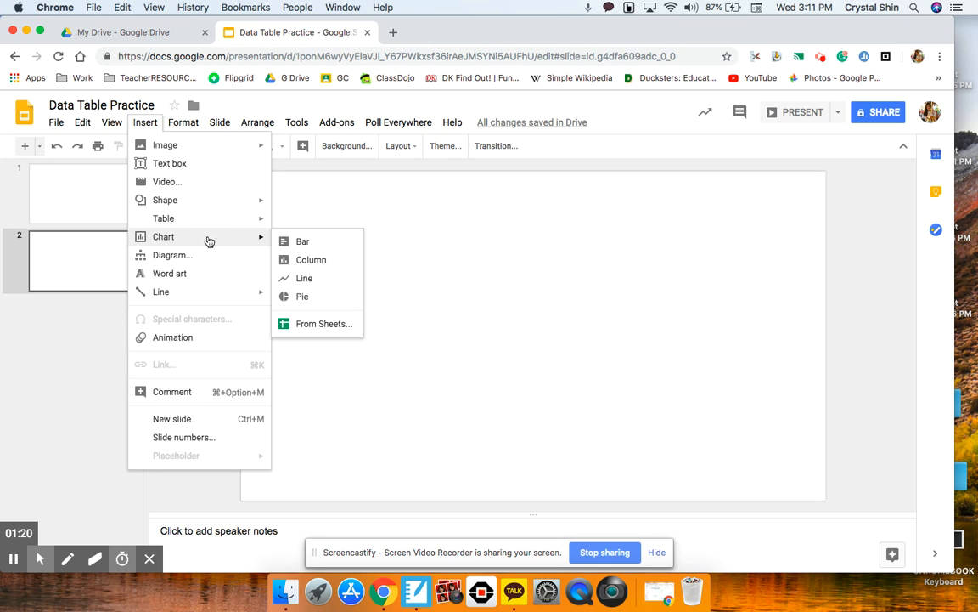
left_click(322, 268)
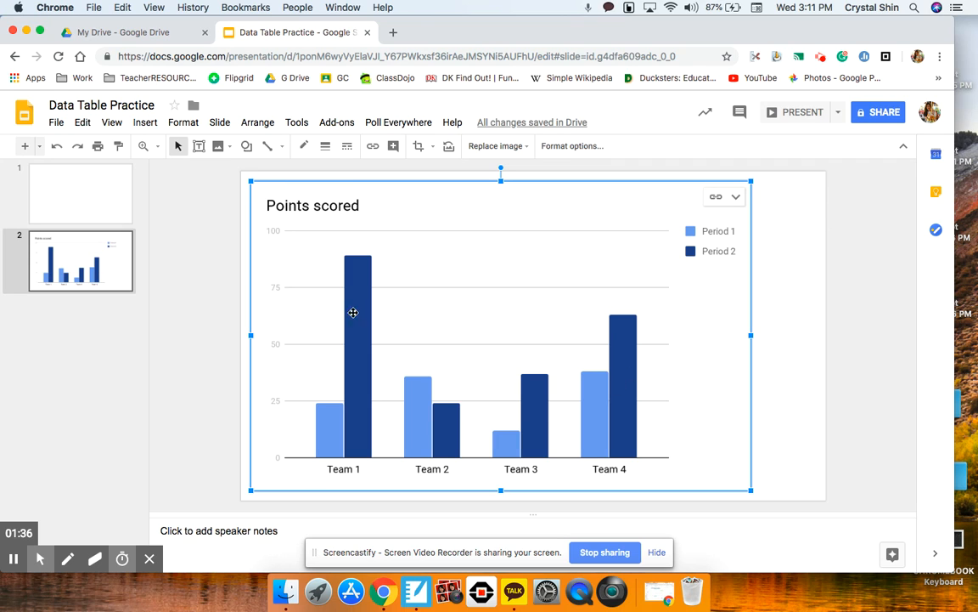
Align the column chart with the slide's upper-left corner and stretch it to fill the whole slide
left_click_drag(472, 314, 516, 303)
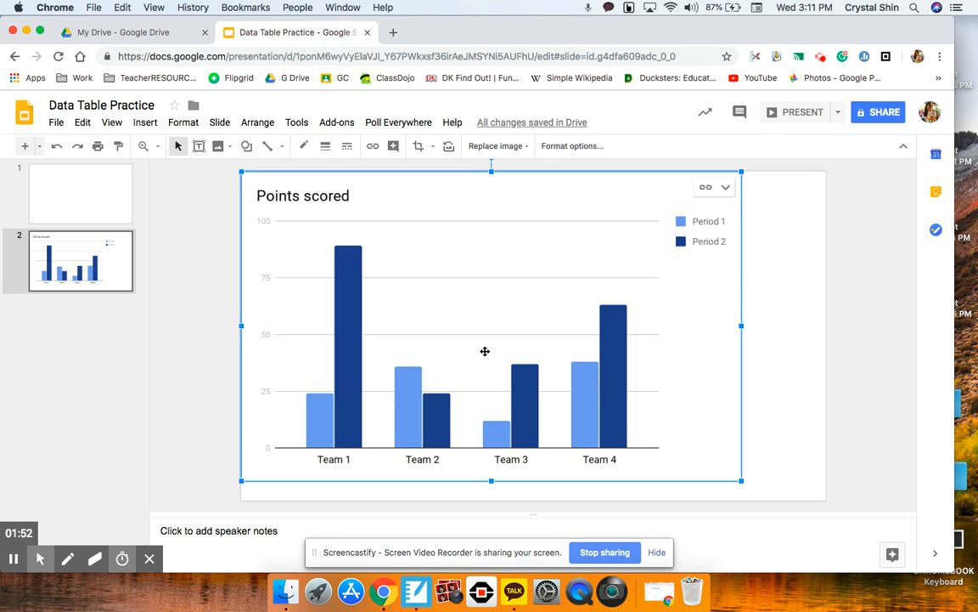
left_click_drag(742, 325, 826, 325)
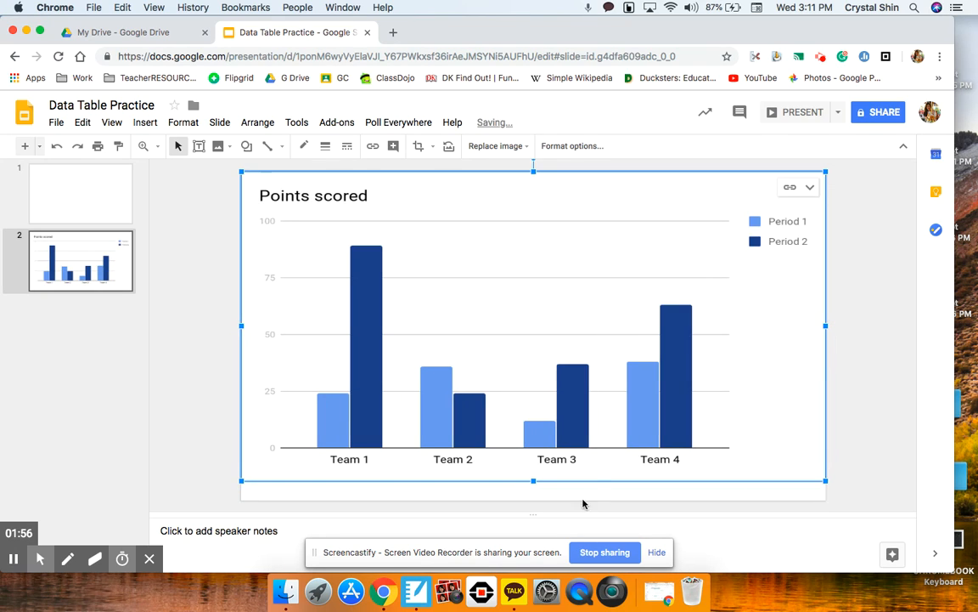
left_click_drag(533, 481, 534, 499)
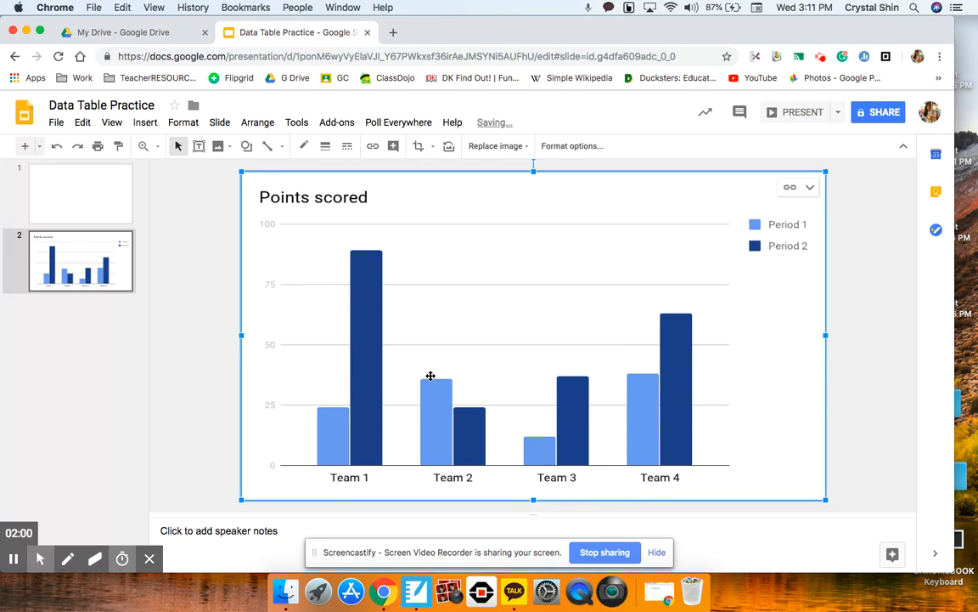
left_click(181, 325)
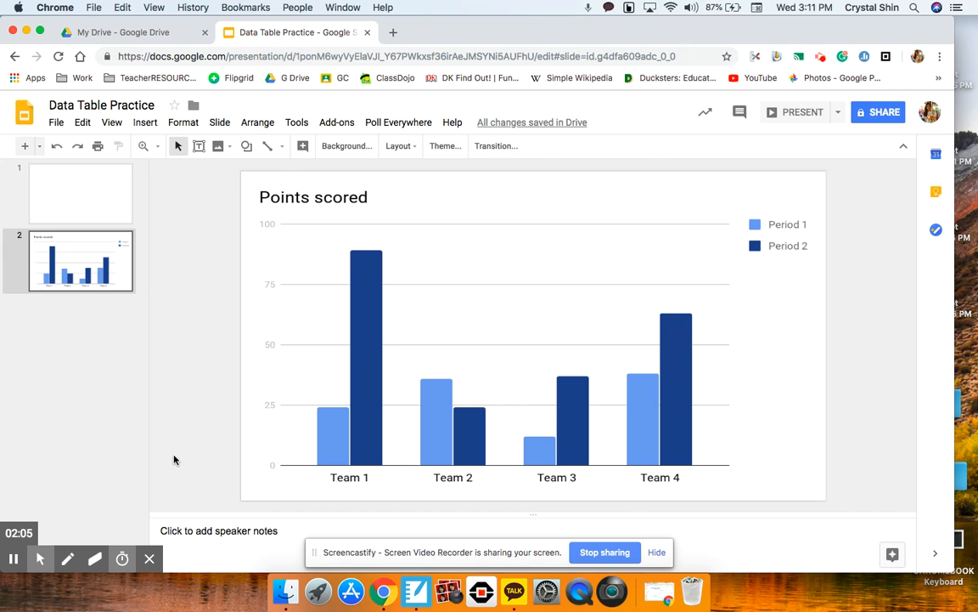
Open the source spreadsheet linked to the column chart
left_click_drag(614, 310, 570, 320)
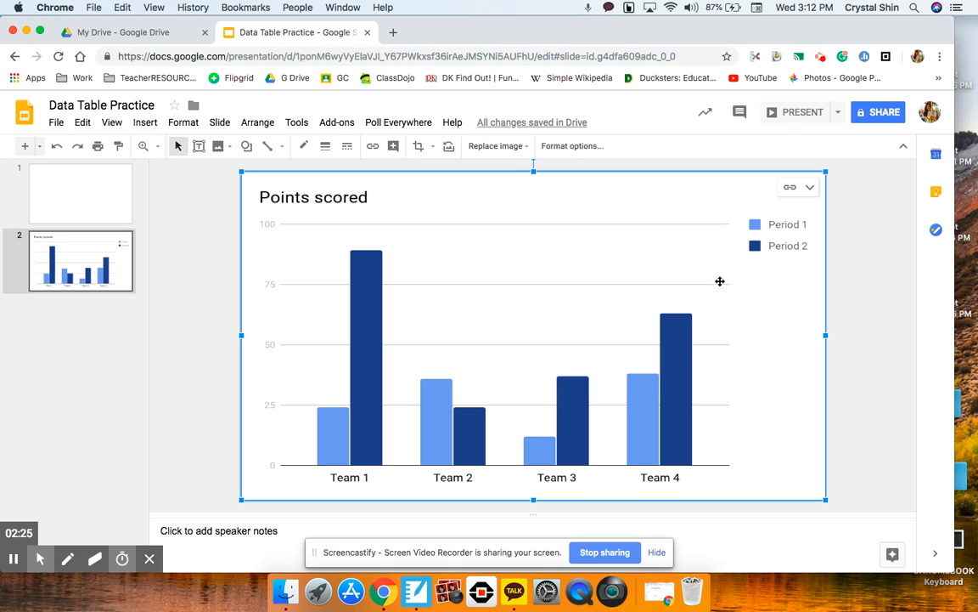
left_click(811, 190)
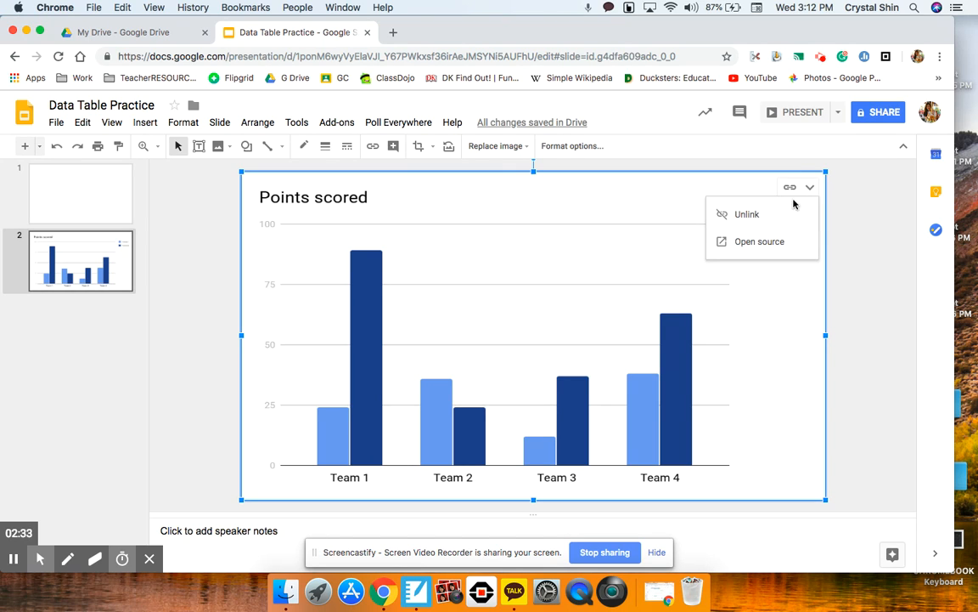
left_click(758, 248)
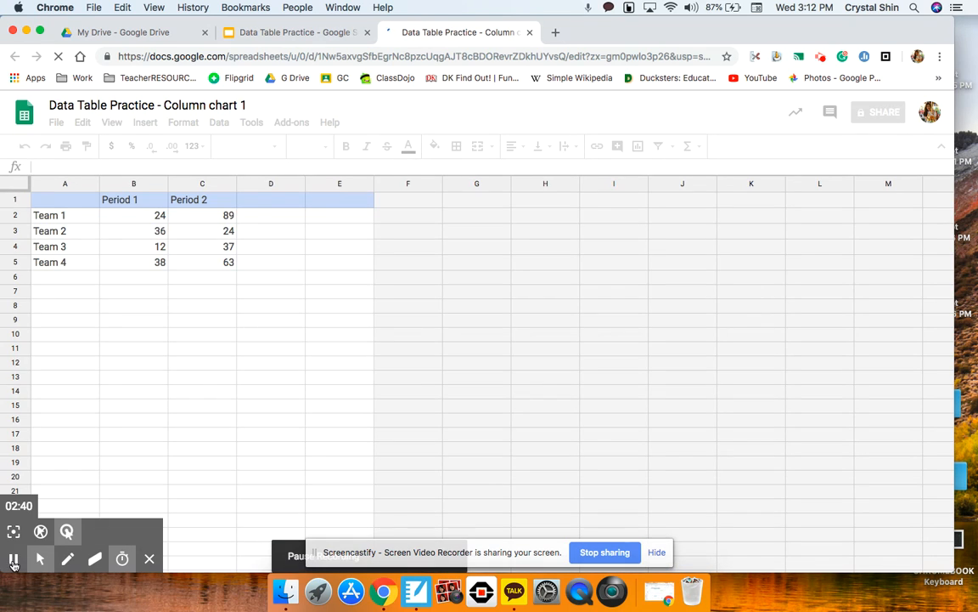
left_click(13, 560)
left_click(14, 560)
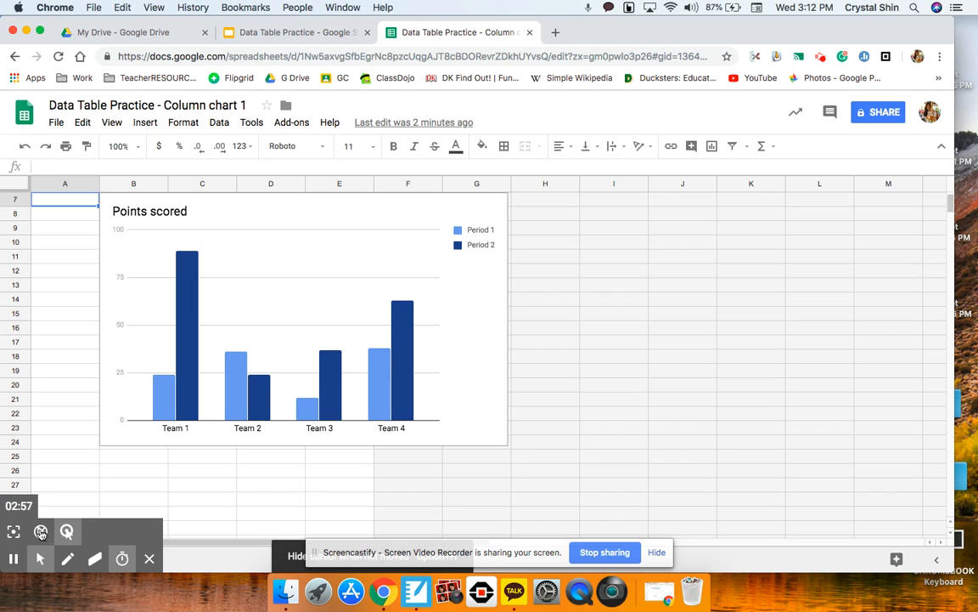
Move the "Points scored" chart in the spreadsheet sideways so it starts at about column F
left_click(466, 290)
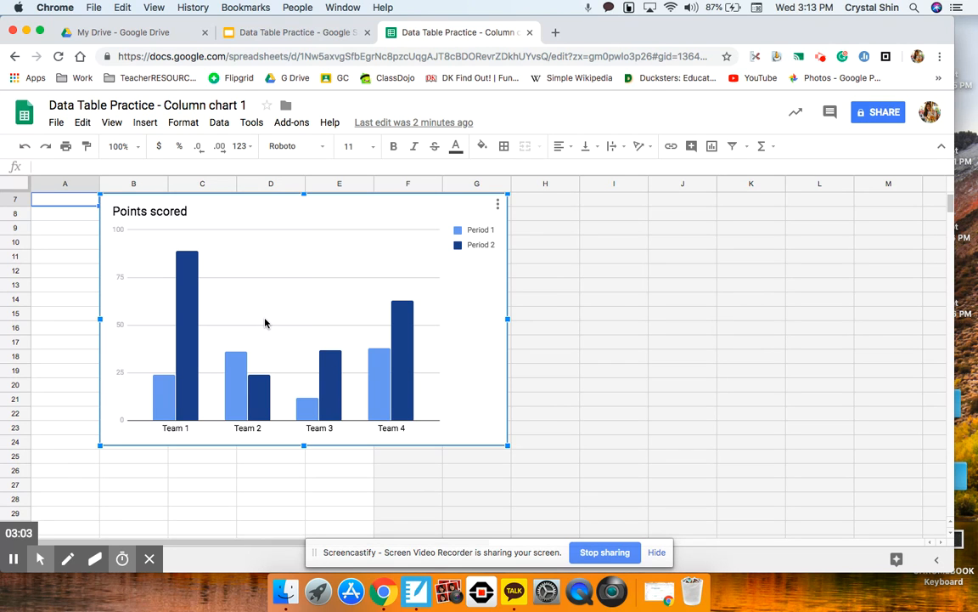
left_click_drag(259, 301, 561, 308)
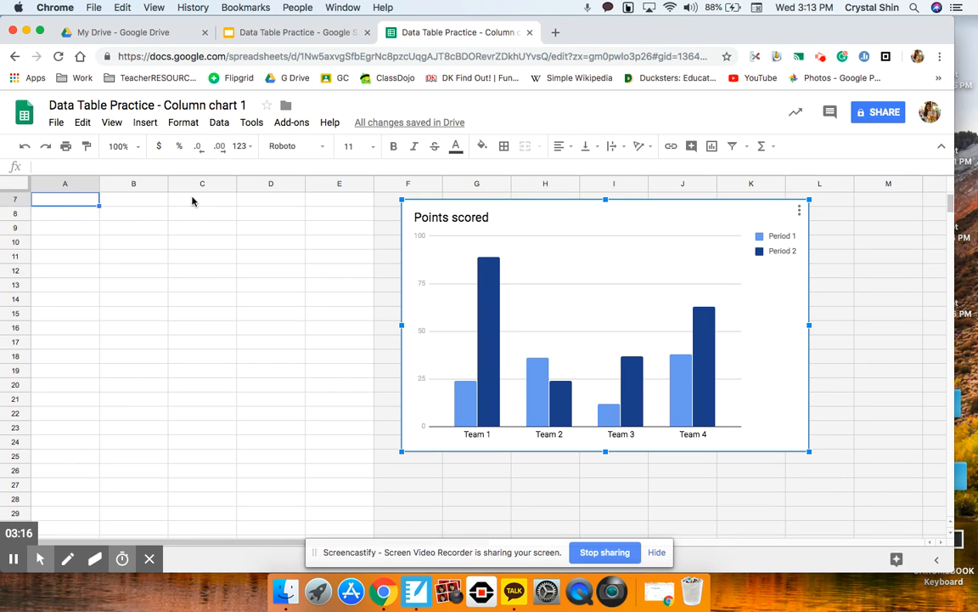
Return to the data table above the chart and select its header row
left_click(66, 184)
key("Right")
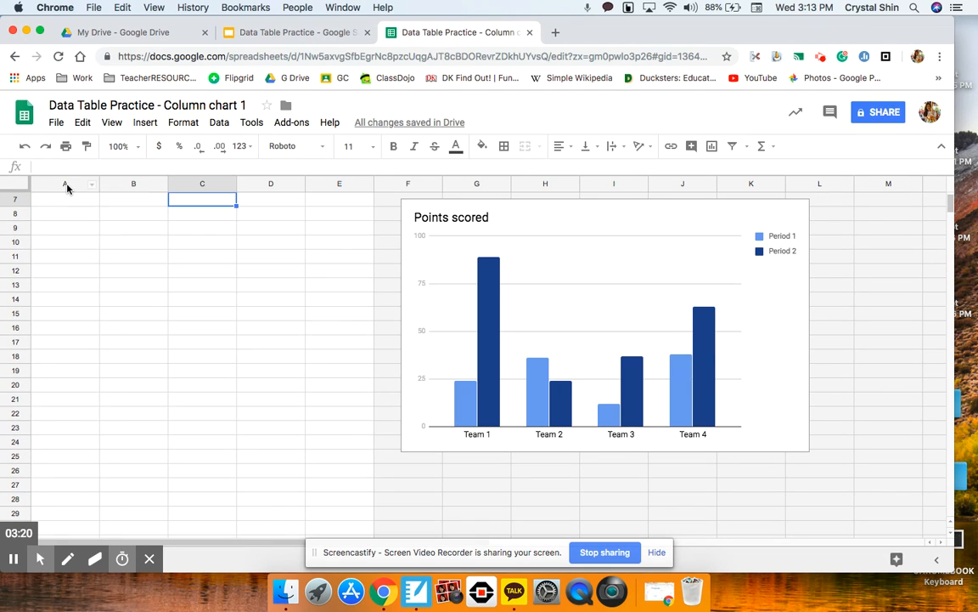
key("Left")
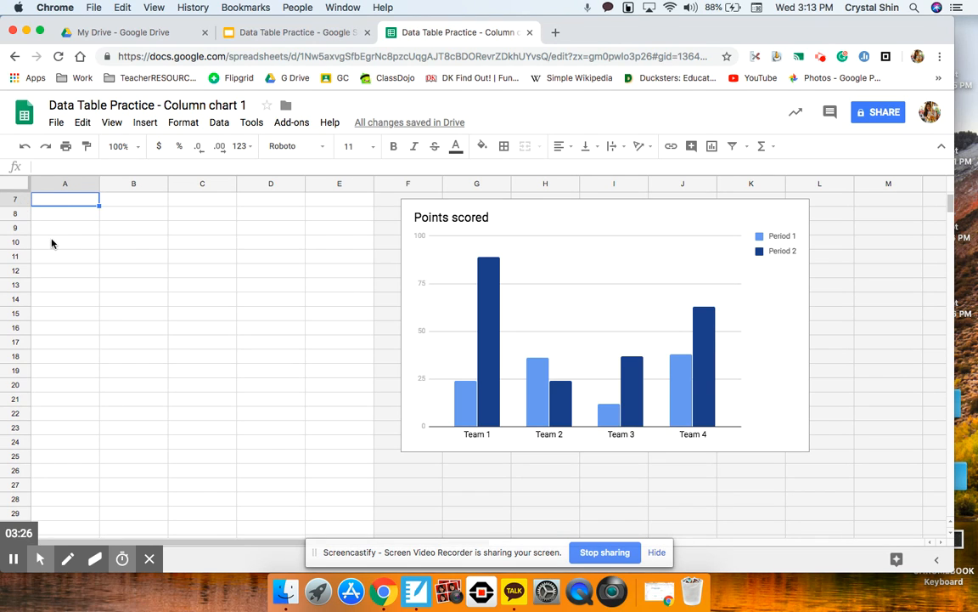
scroll(51, 244, "up", 5)
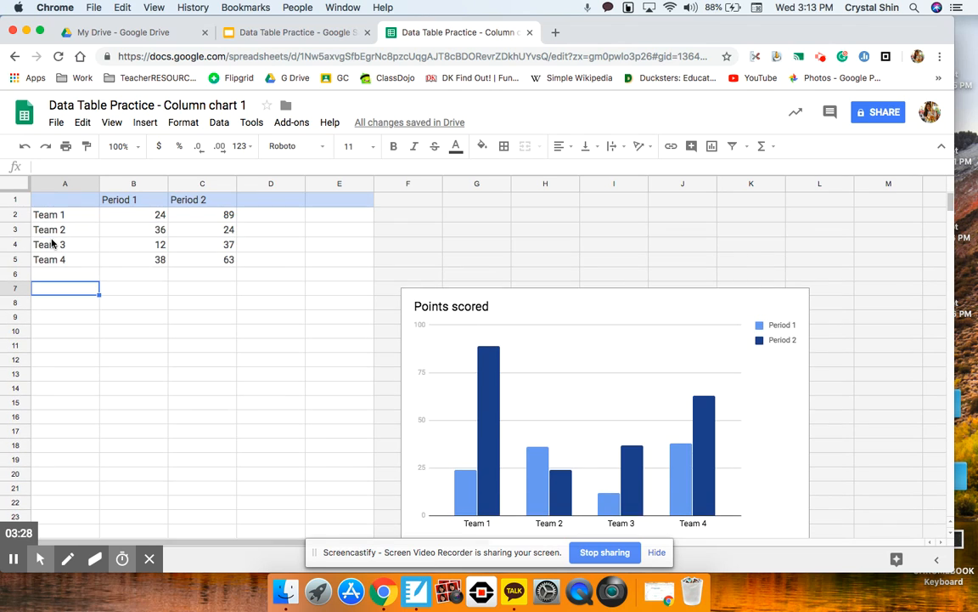
left_click(15, 199)
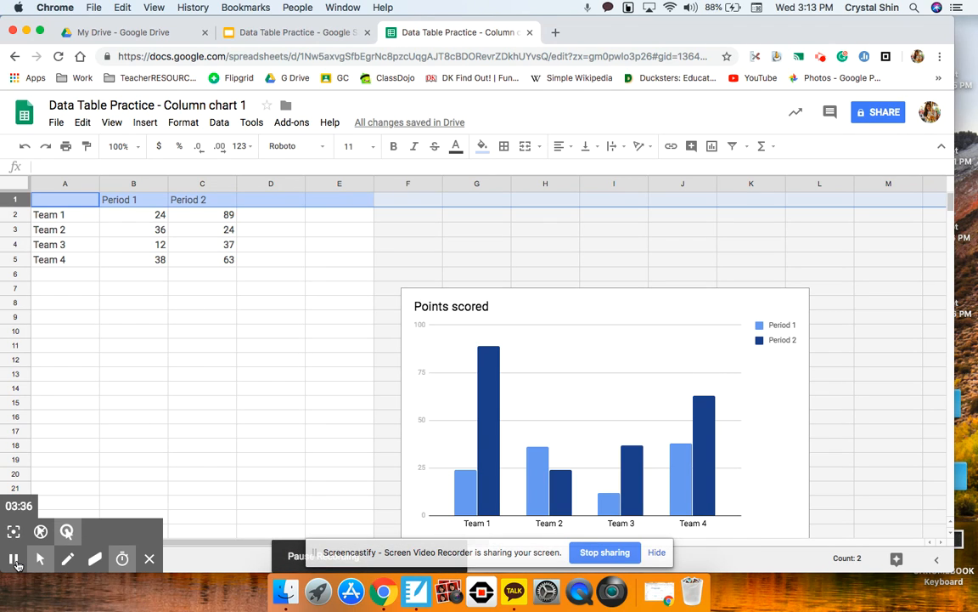
Move the "Points scored" chart up to row 1, beside the data table
left_click(202, 374)
left_click(593, 338)
left_click_drag(621, 393, 612, 300)
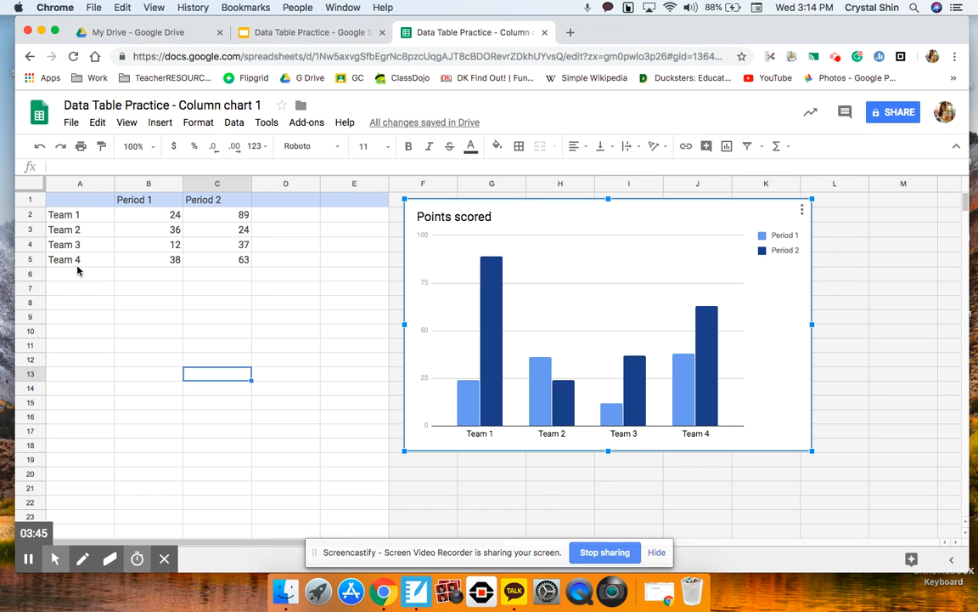
Select columns A through C, which hold the team names and both periods' scores
left_click(68, 201)
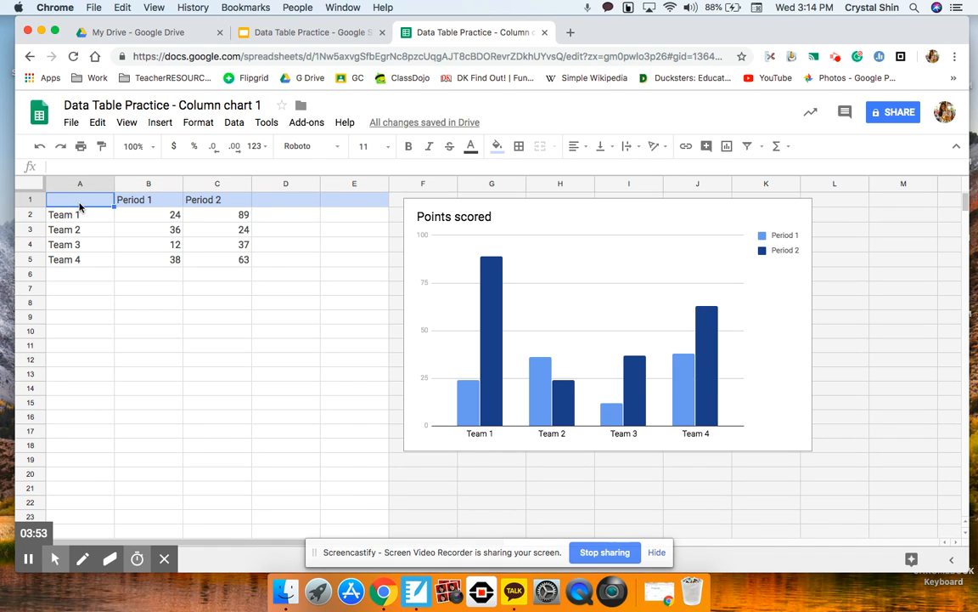
key("shift+Right")
left_click(90, 186)
key("shift+Right")
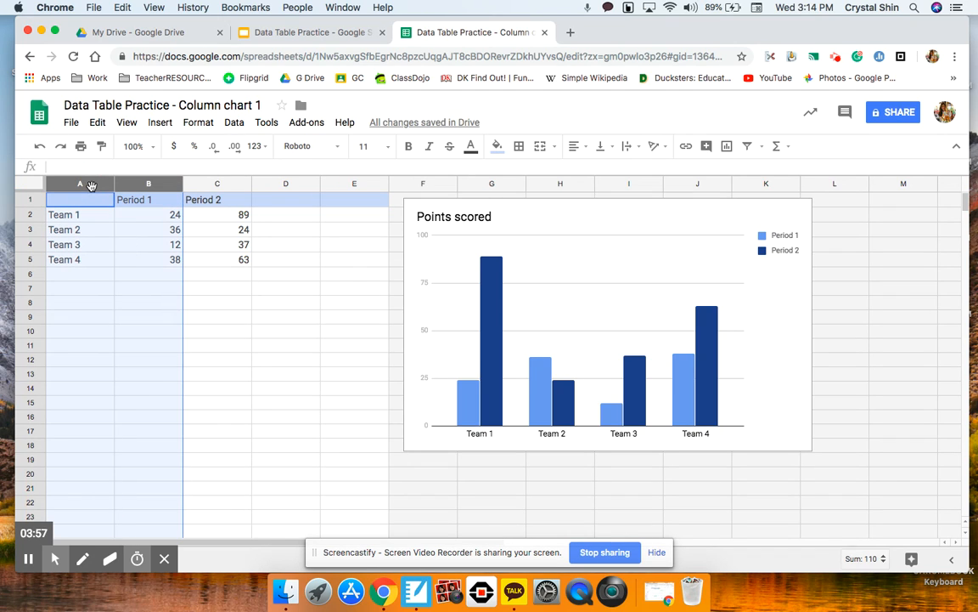
key("shift+Right")
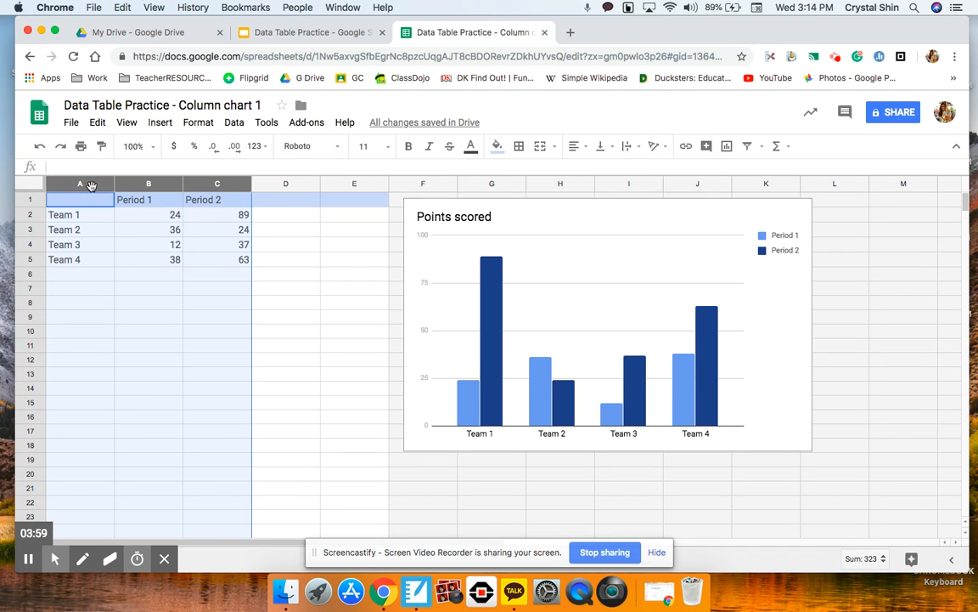
Delete all the team data in columns A through C of the spreadsheet
key("Delete")
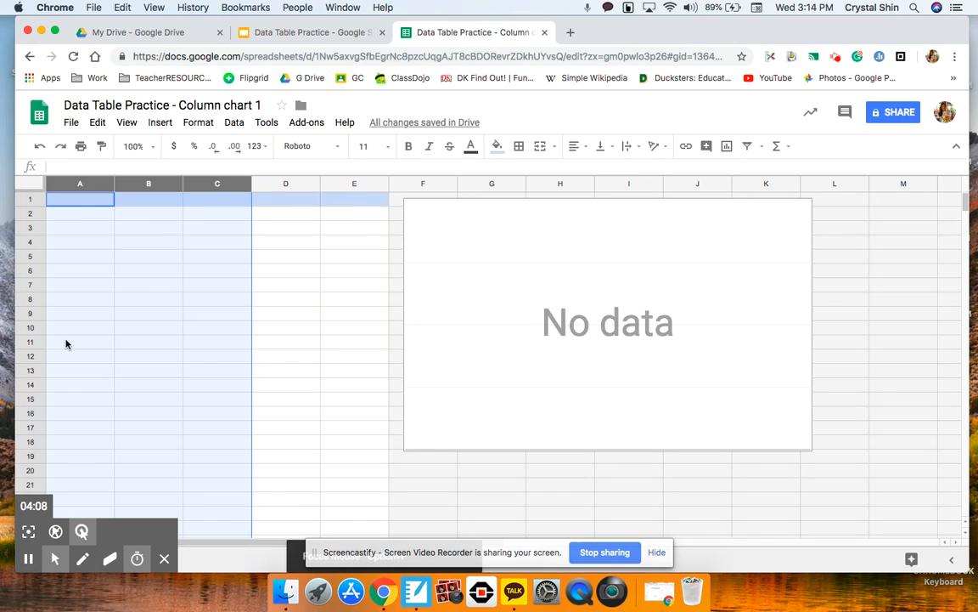
left_click(190, 227)
Enter the headers "Month", "High Temp." and "Low Temp." in cells A1 to C1
left_click(101, 199)
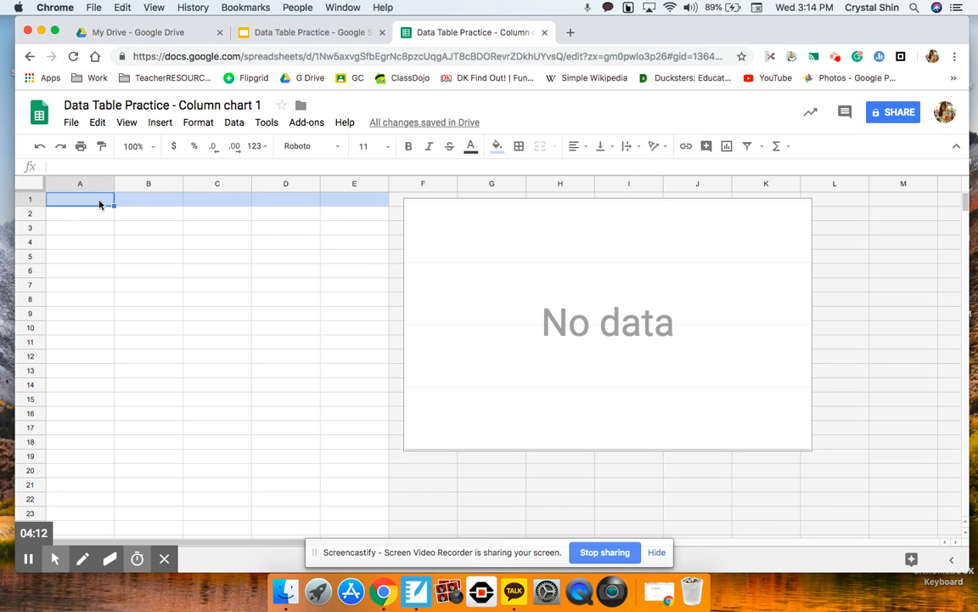
key("Tab")
key("shift+Tab")
key("Tab")
key("Tab")
key("shift+Tab")
key("shift+Tab")
type("Month")
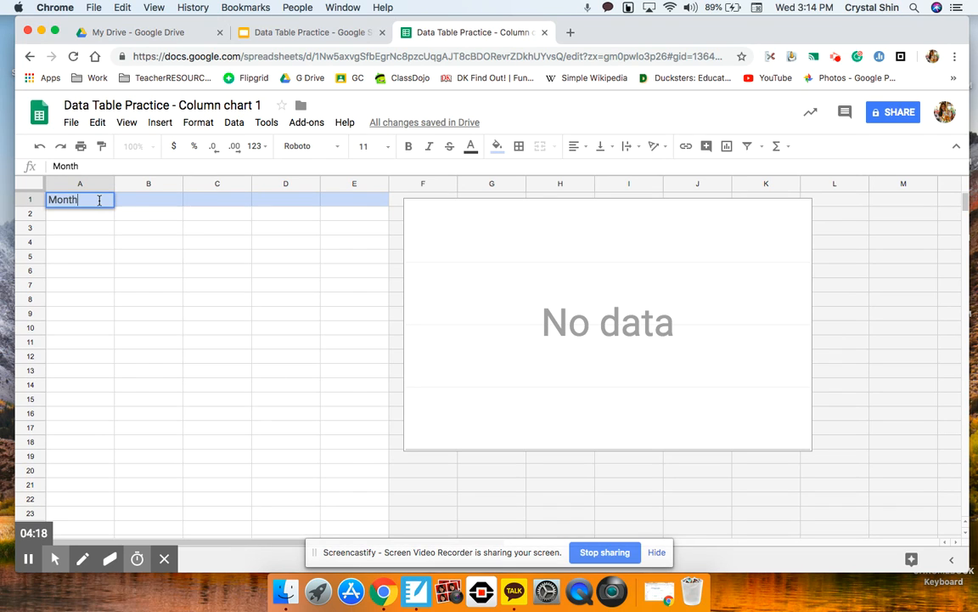
key("Tab")
type("High Temp.")
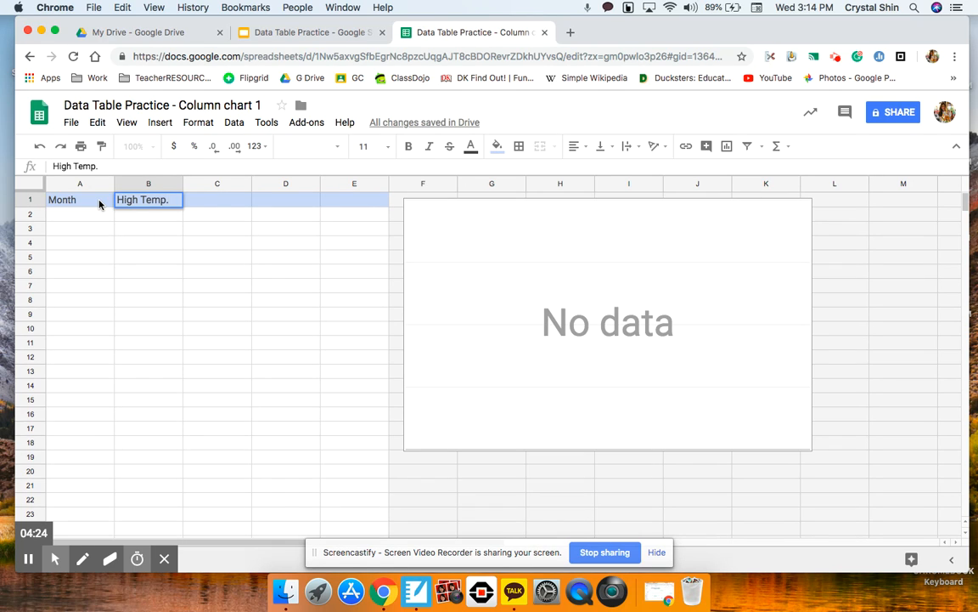
key("Tab")
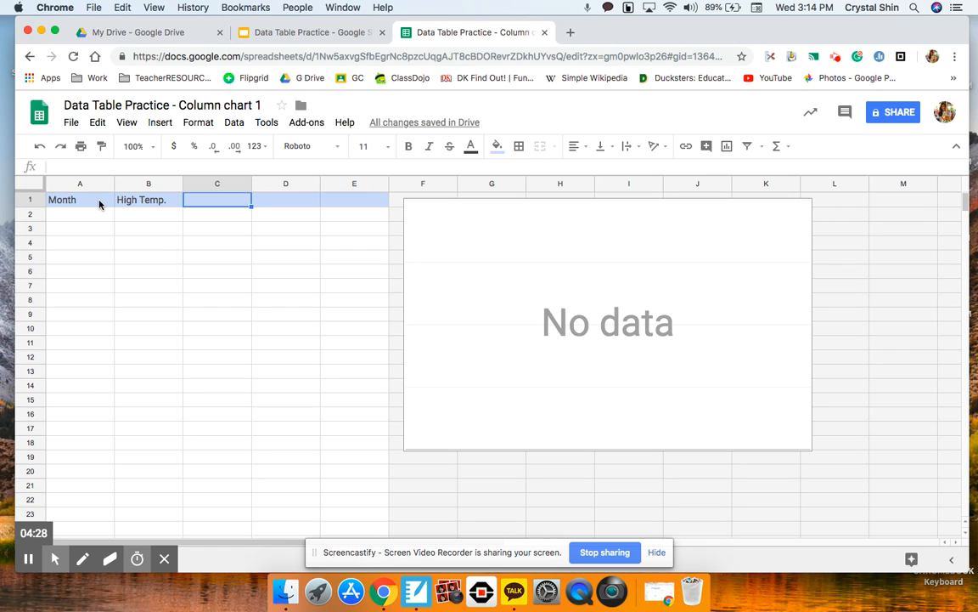
type("Low ")
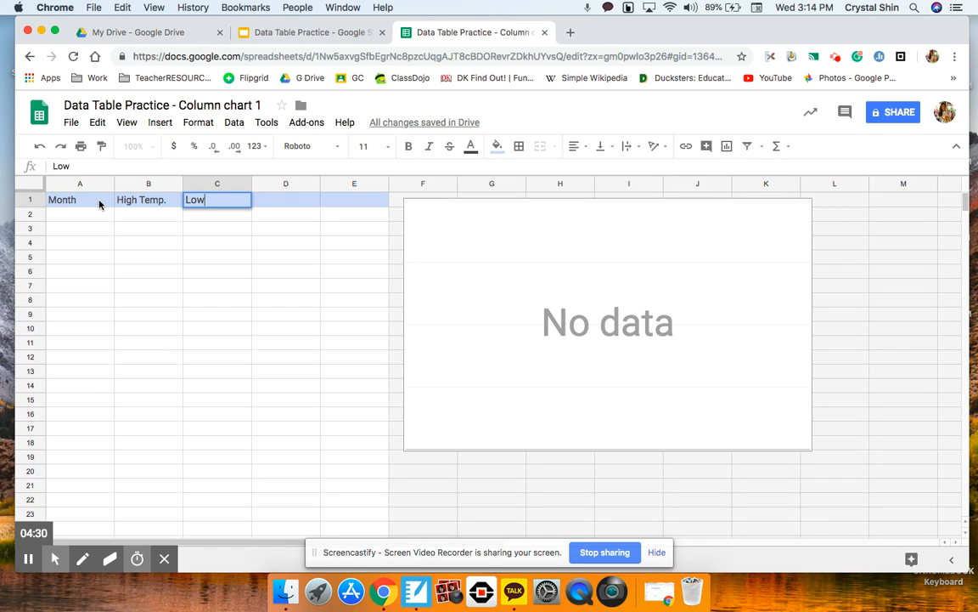
type("Temp.")
List the months December, June and July in cells A2 to A4
left_click(96, 221)
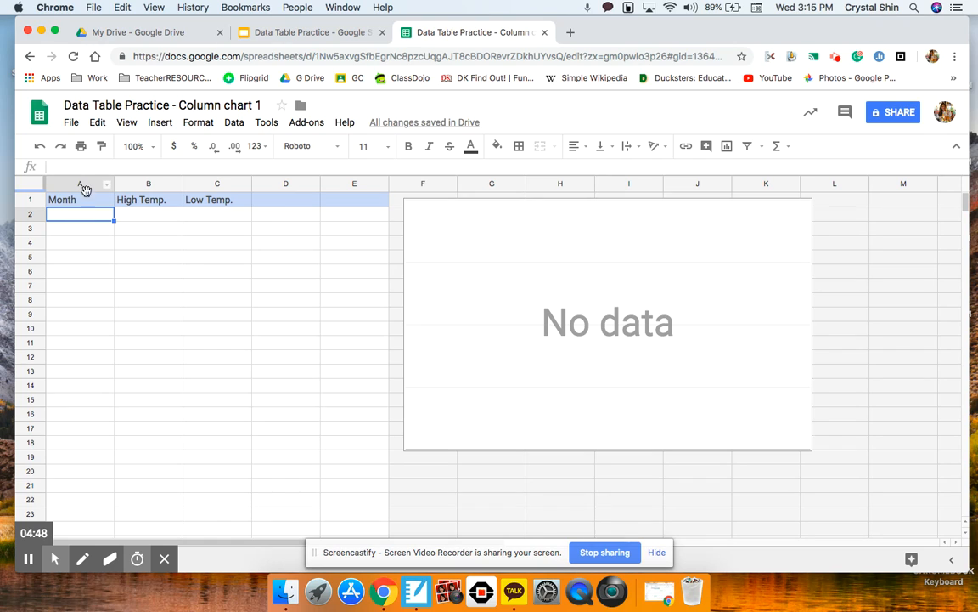
type("December")
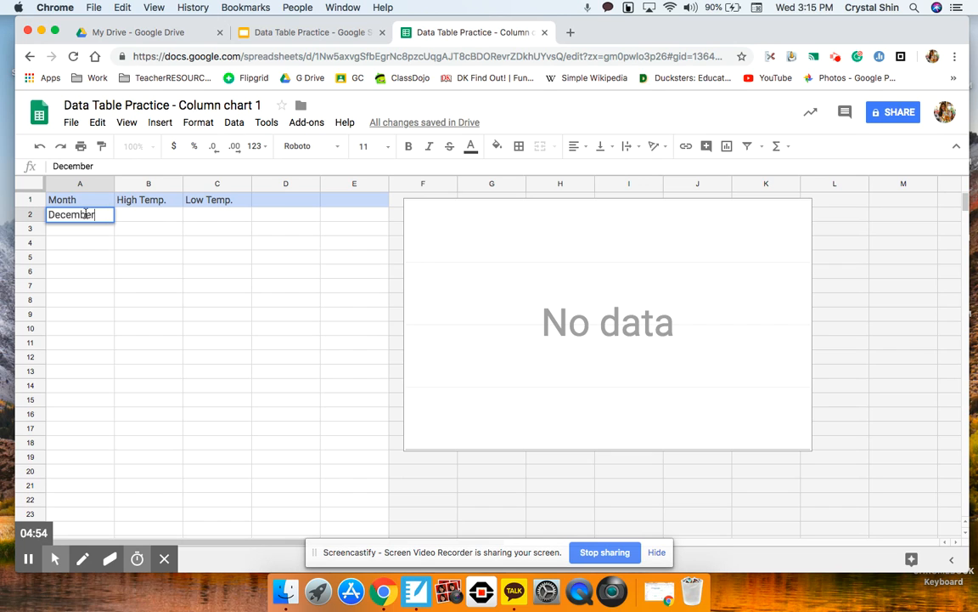
key("Return")
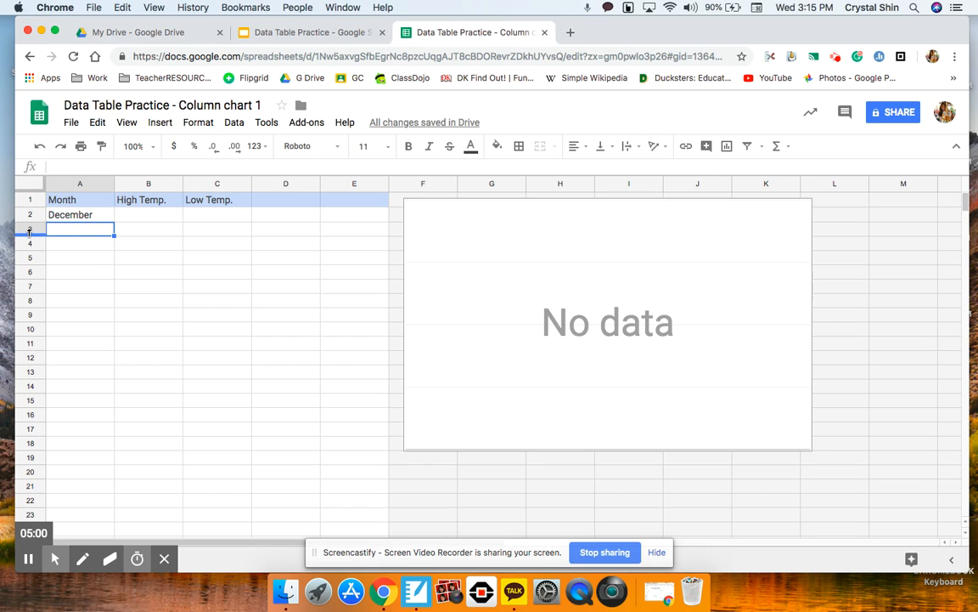
type("June")
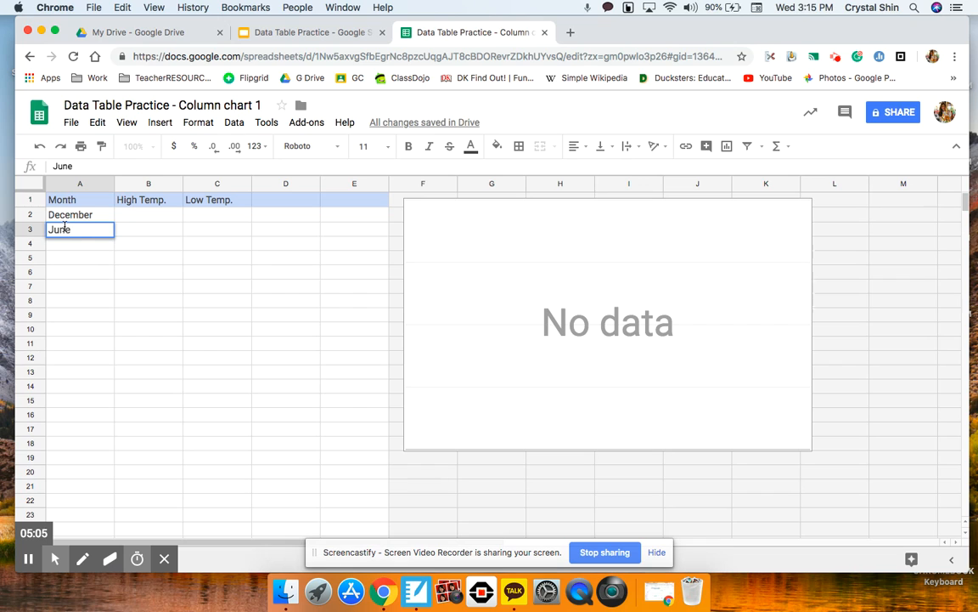
key("Return")
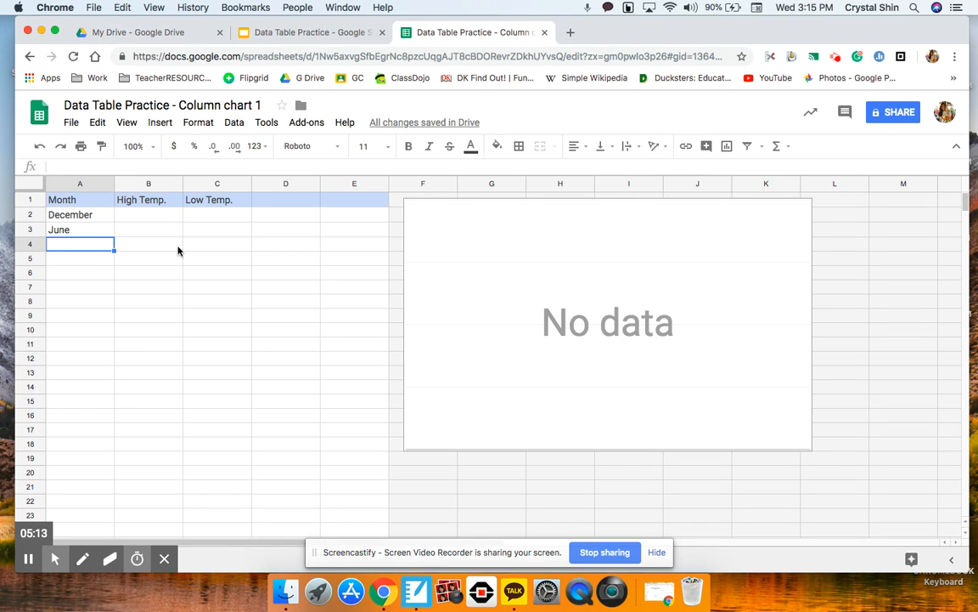
type("July")
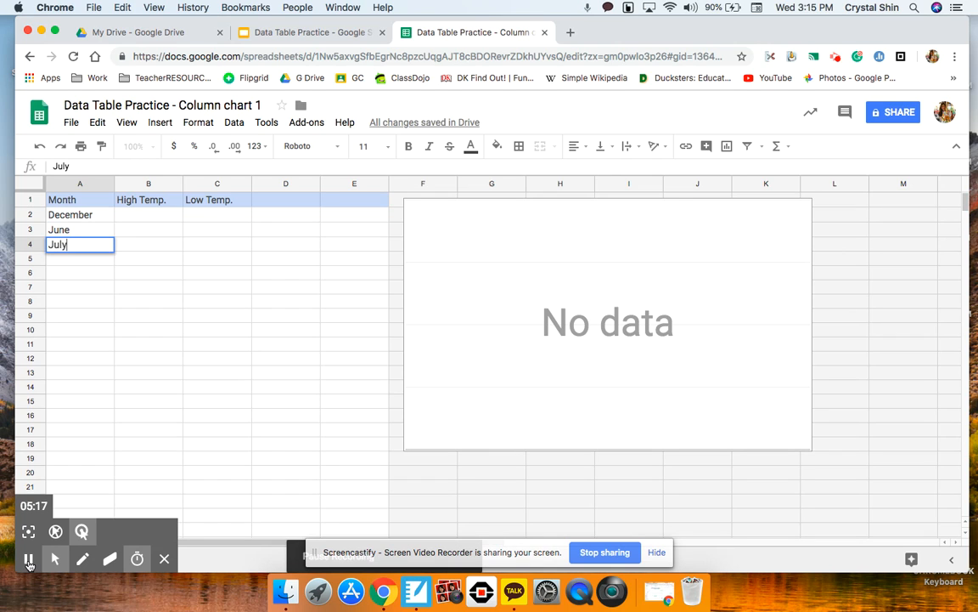
left_click(28, 558)
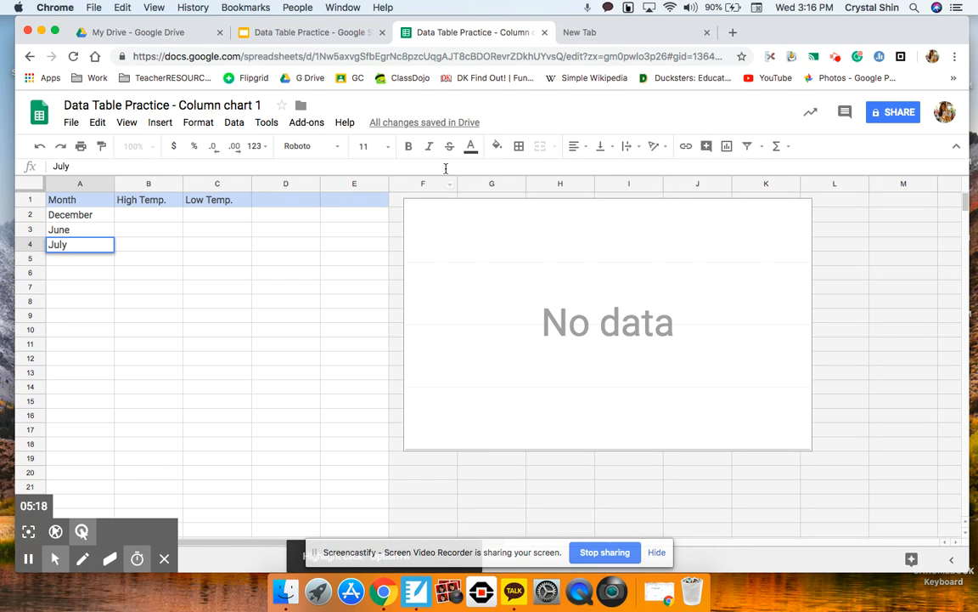
Switch to the new browser tab and search Google for "average climate for honolulu, hawaii"
left_click(624, 36)
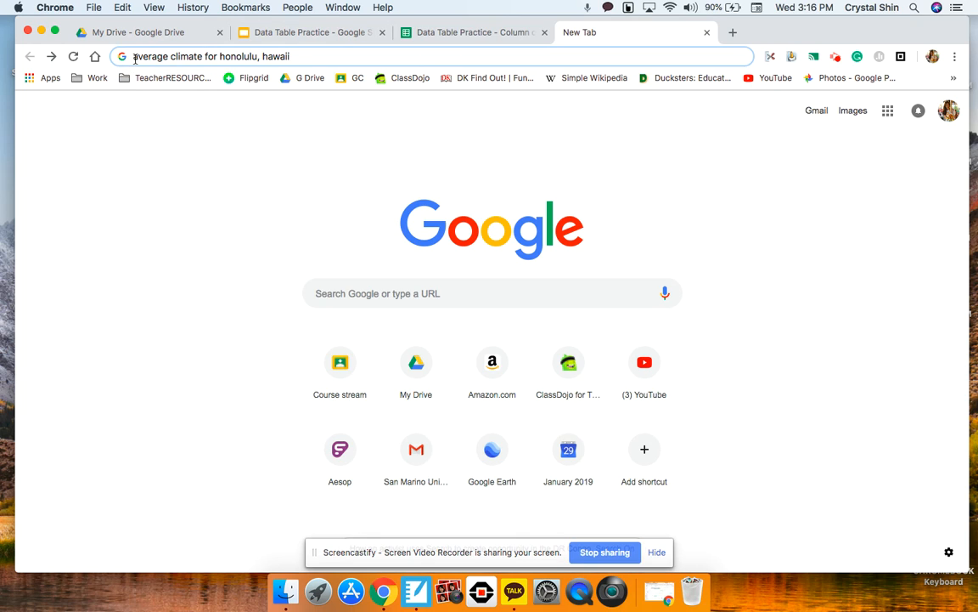
left_click_drag(134, 57, 291, 56)
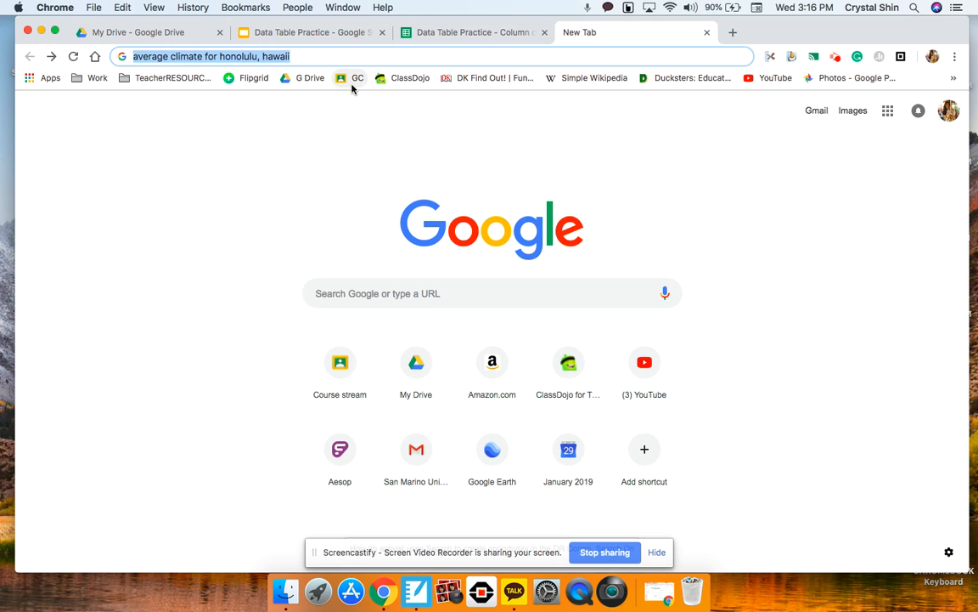
key("Return")
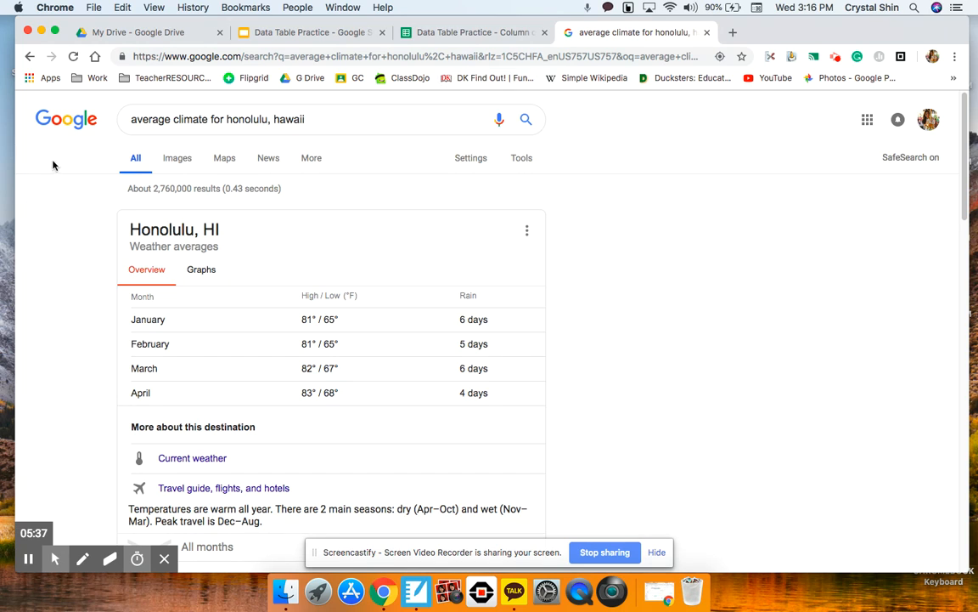
Expand the Honolulu weather averages to all months and highlight December's high and low temperatures
scroll(187, 340, "down", 1)
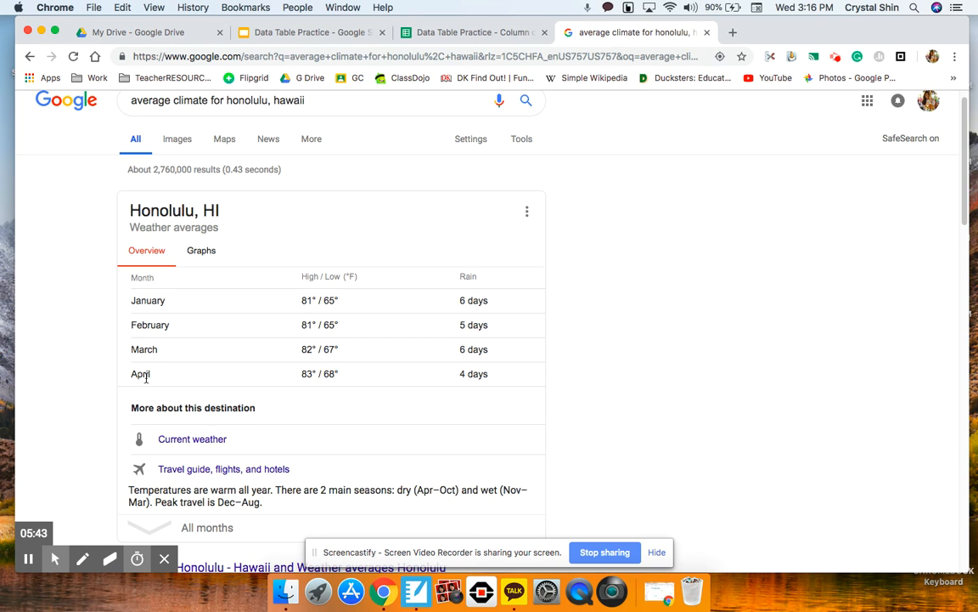
scroll(150, 384, "down", 1)
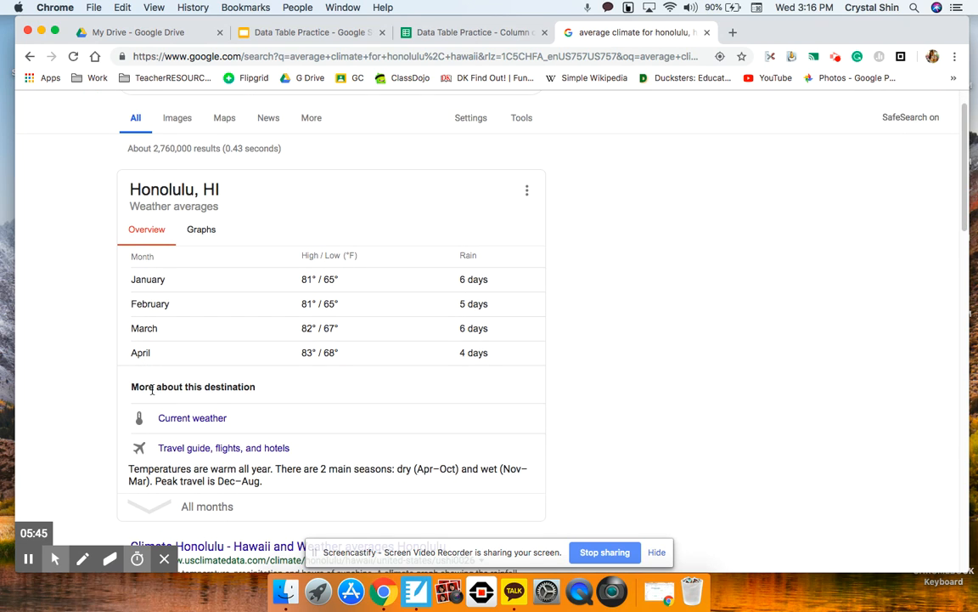
scroll(198, 499, "down", 1)
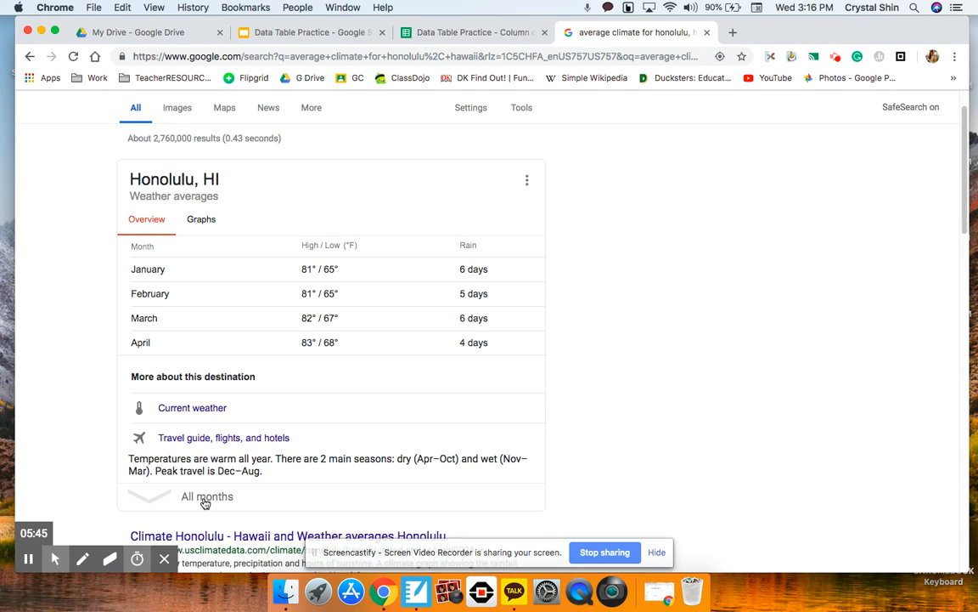
left_click(157, 501)
scroll(611, 391, "down", 1)
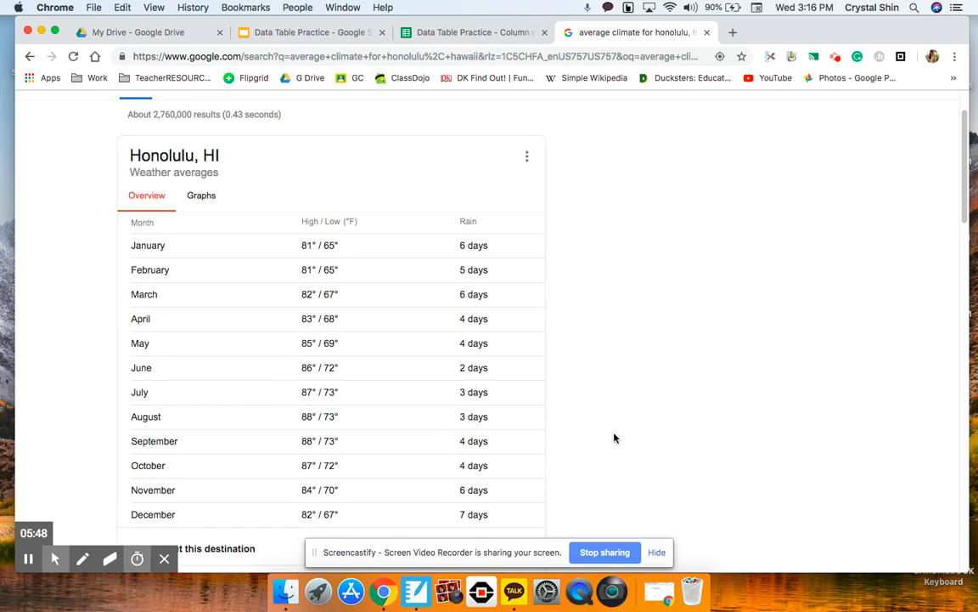
left_click_drag(296, 516, 339, 517)
left_click(345, 518)
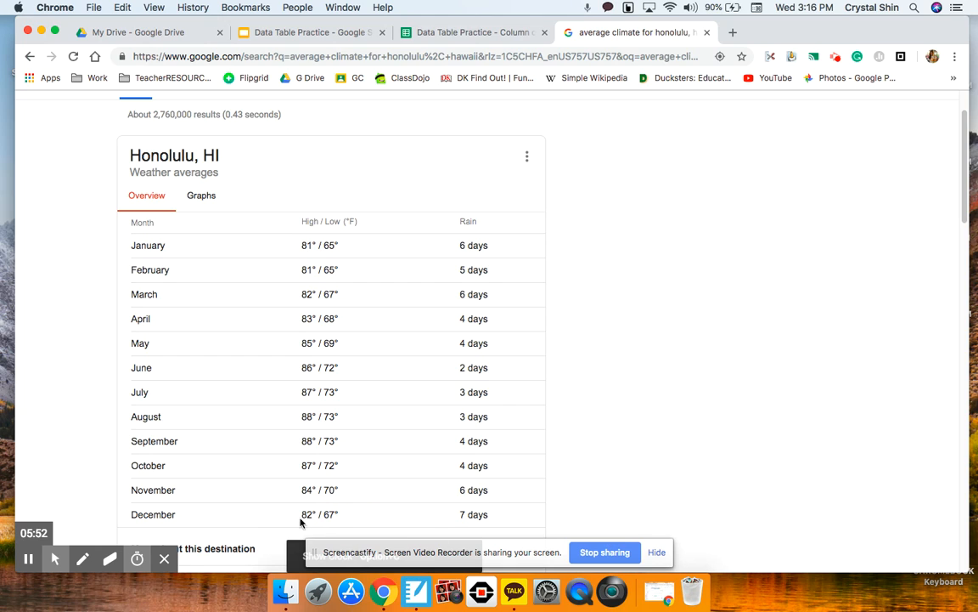
left_click_drag(300, 516, 339, 517)
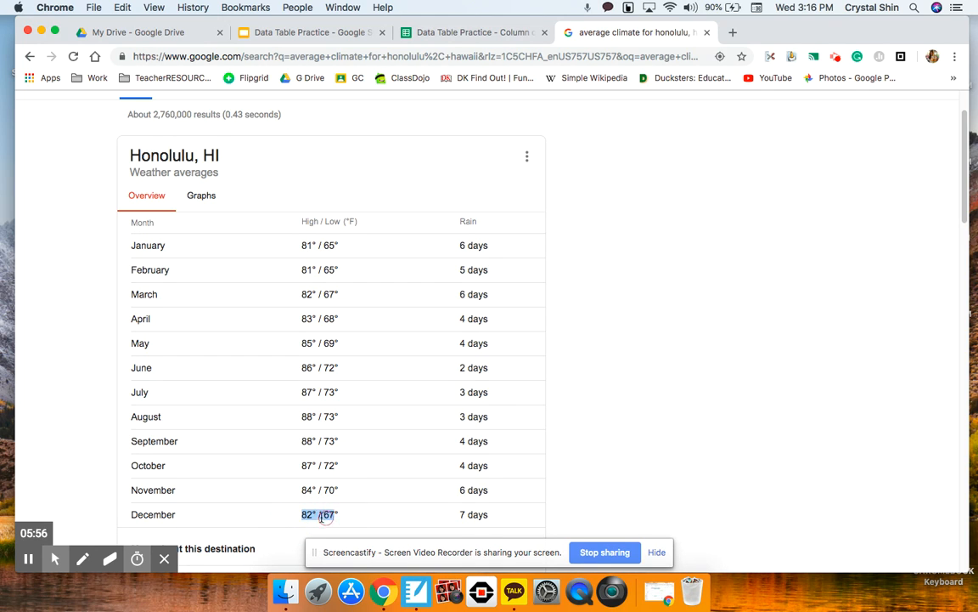
Return to the spreadsheet and select the high and low temperature values in B2:C4
key("ctrl+shift+Tab")
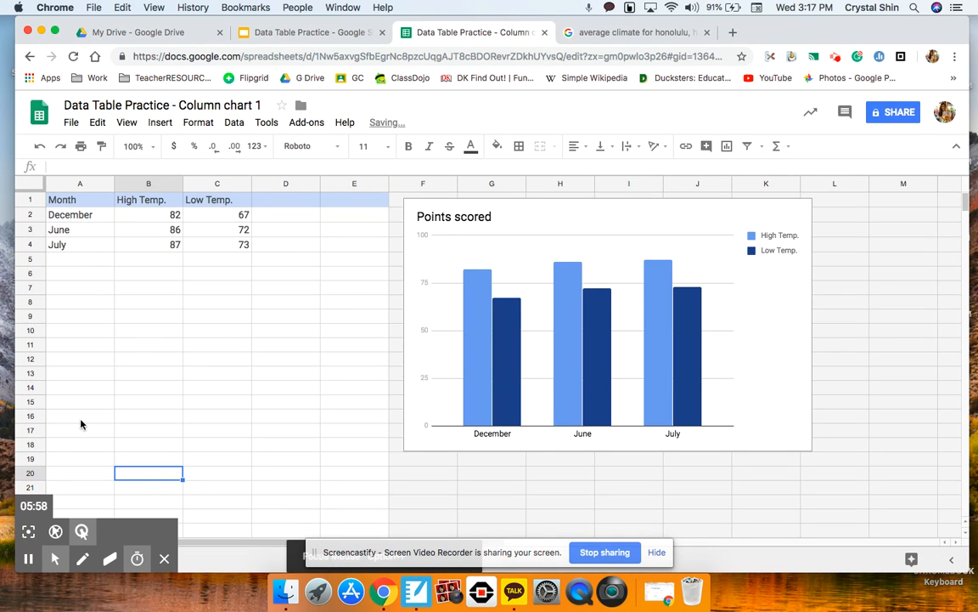
left_click_drag(130, 214, 245, 245)
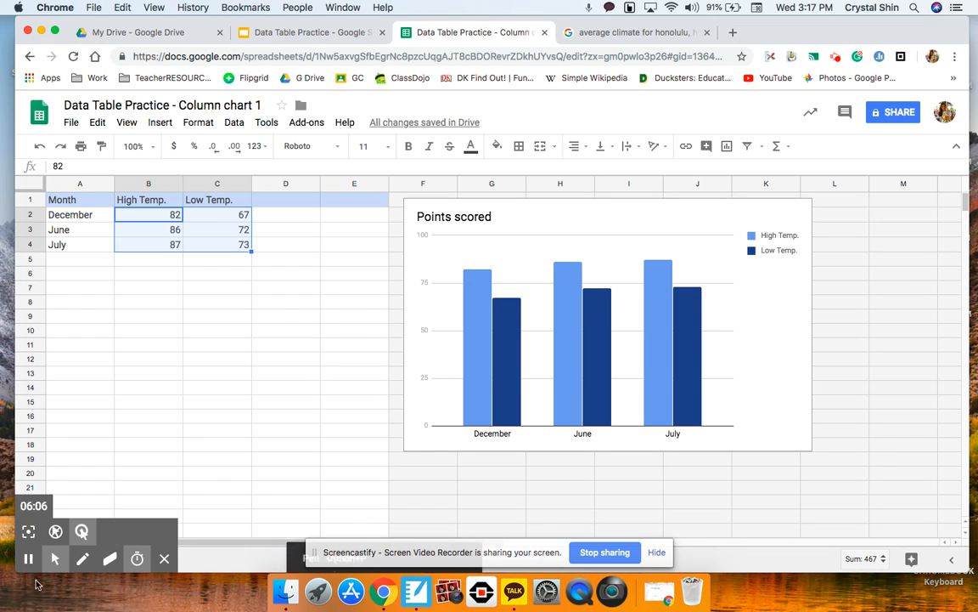
left_click(28, 559)
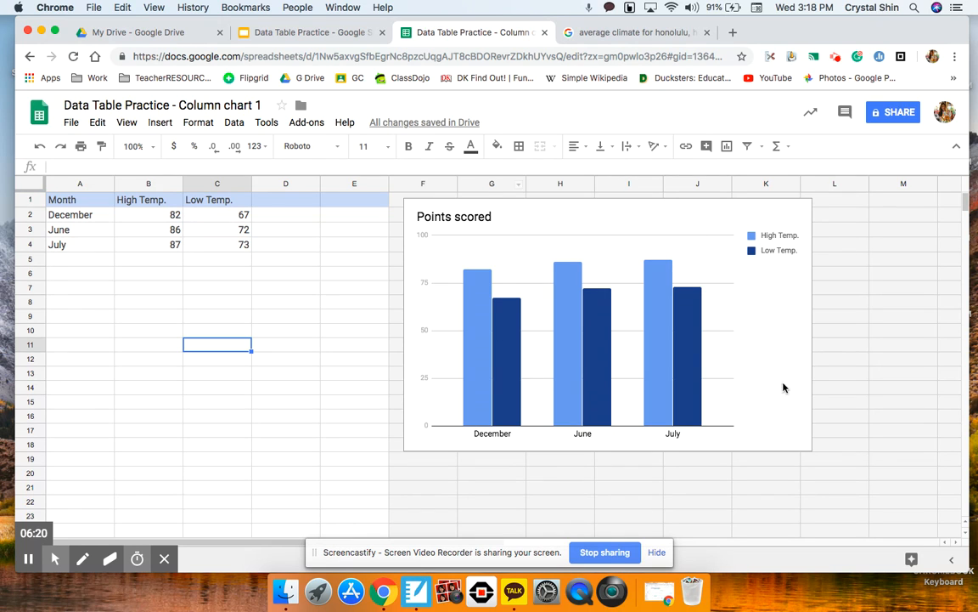
Open the chart title's settings in the chart editor and move the chart to start at about column D, row 3
left_click(450, 222)
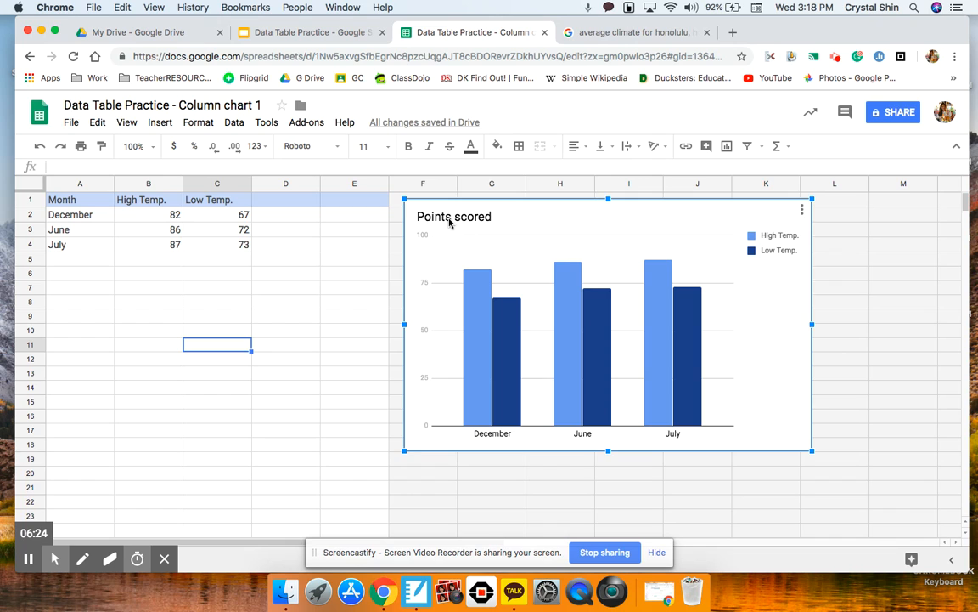
double_click(470, 219)
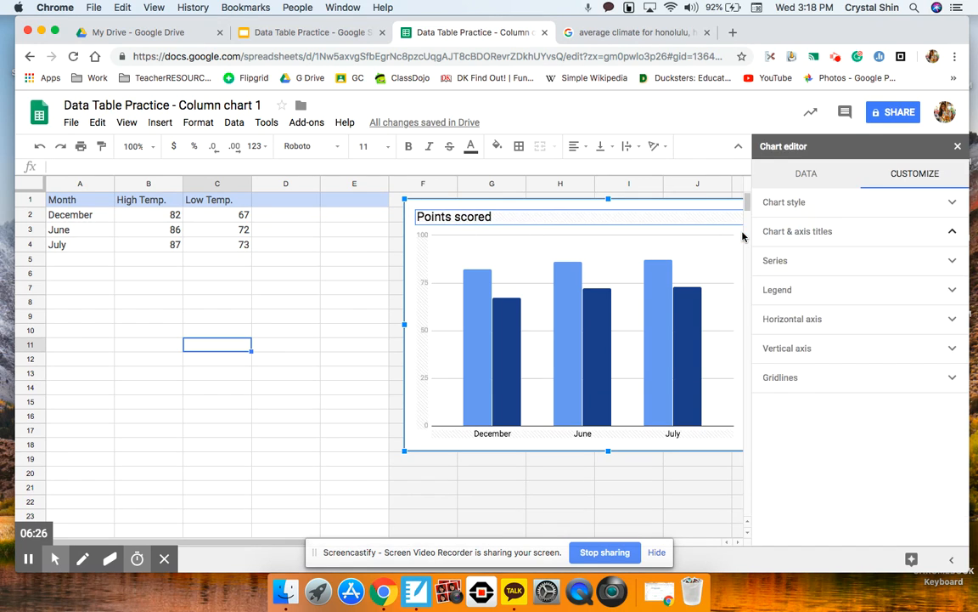
left_click_drag(560, 206, 437, 238)
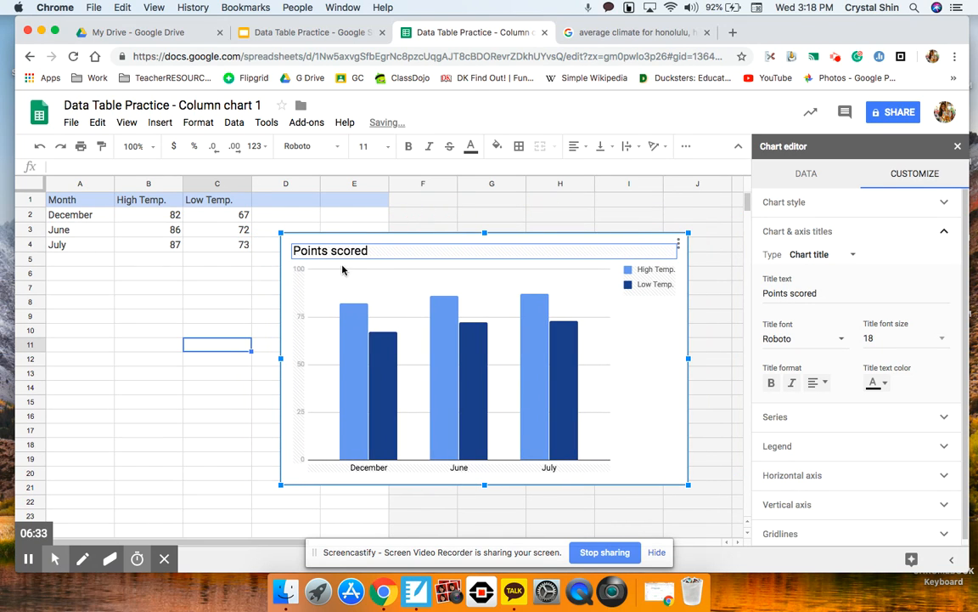
Change the chart title to "Average Temperatures for Honolulu, Hawaii"
double_click(382, 250)
left_click(382, 250)
left_click_drag(378, 251, 264, 253)
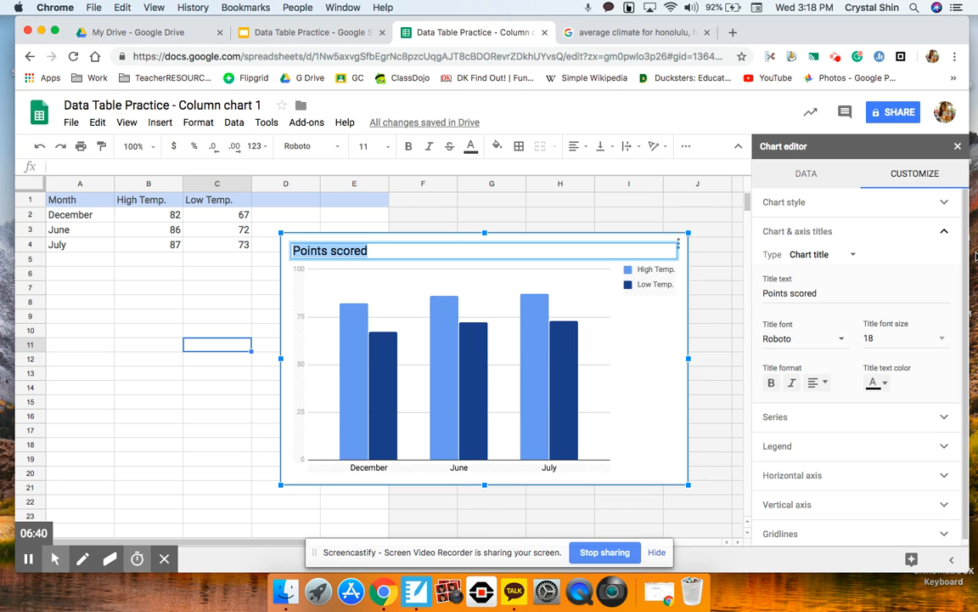
key("BackSpace")
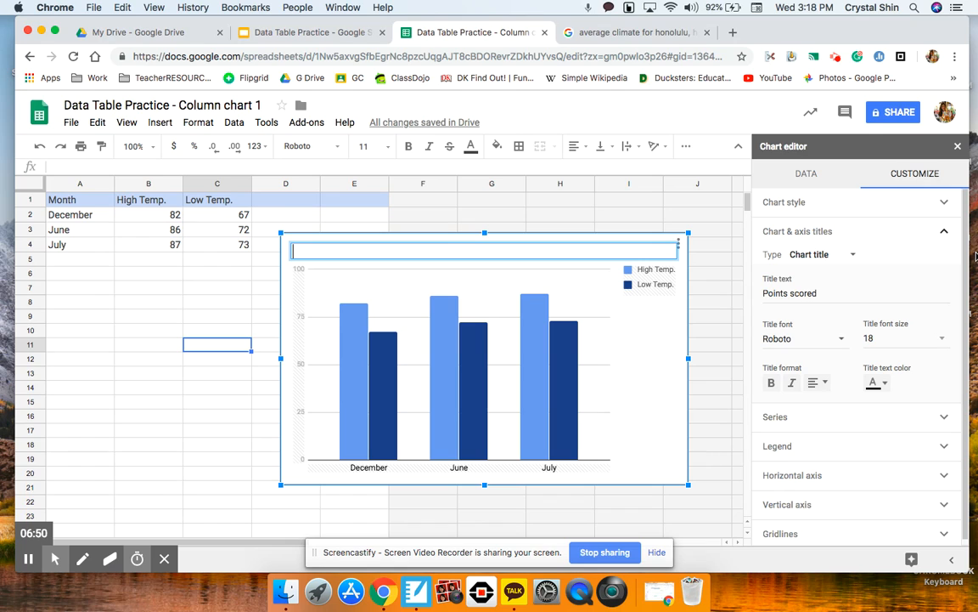
type("Average Temperatures")
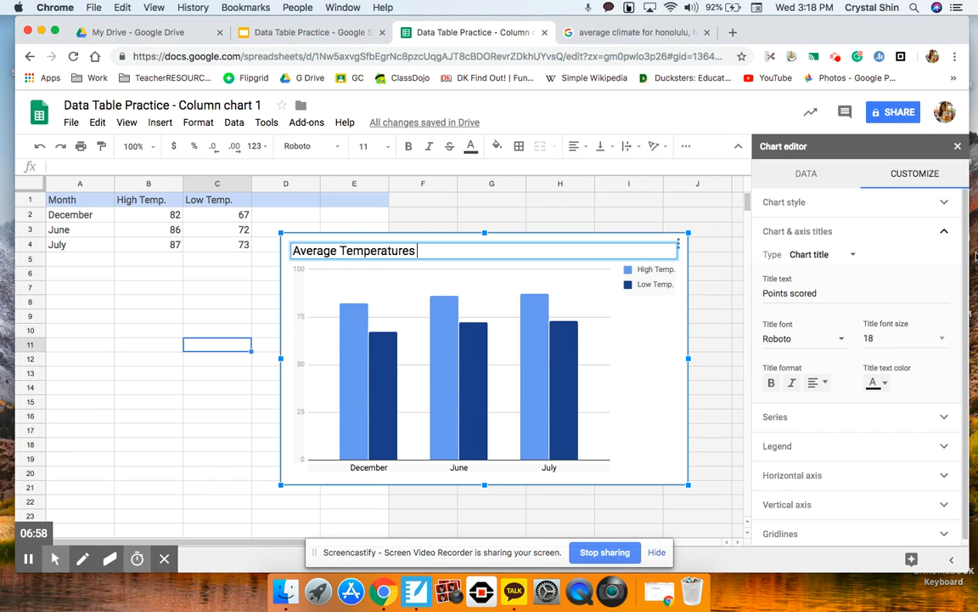
type("r")
key("BackSpace")
key("BackSpace")
type("Honolulu, Hawaii")
key("Return")
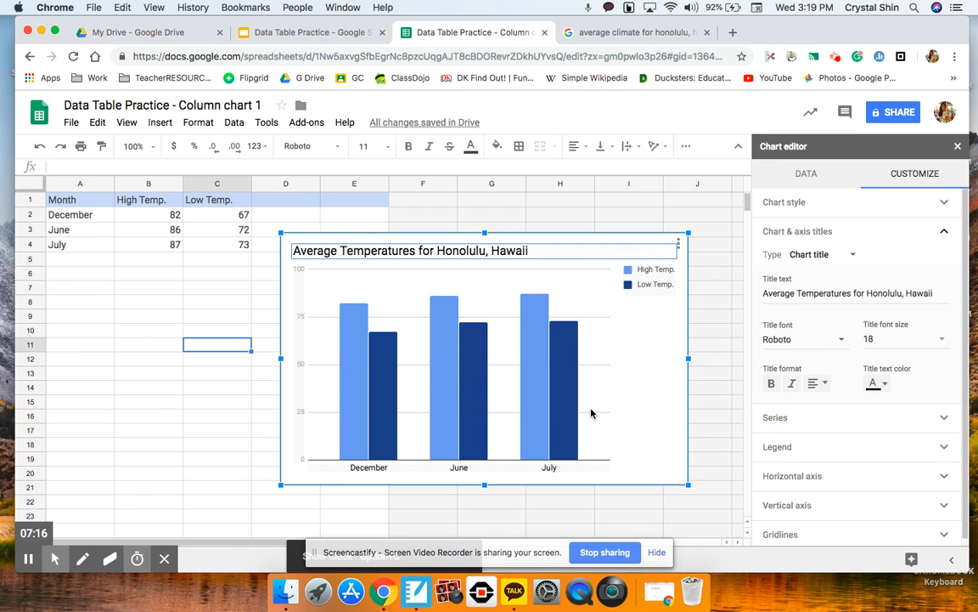
Change the color of the High Temp. columns to red and leave the chart editor
mouse_move(447, 350)
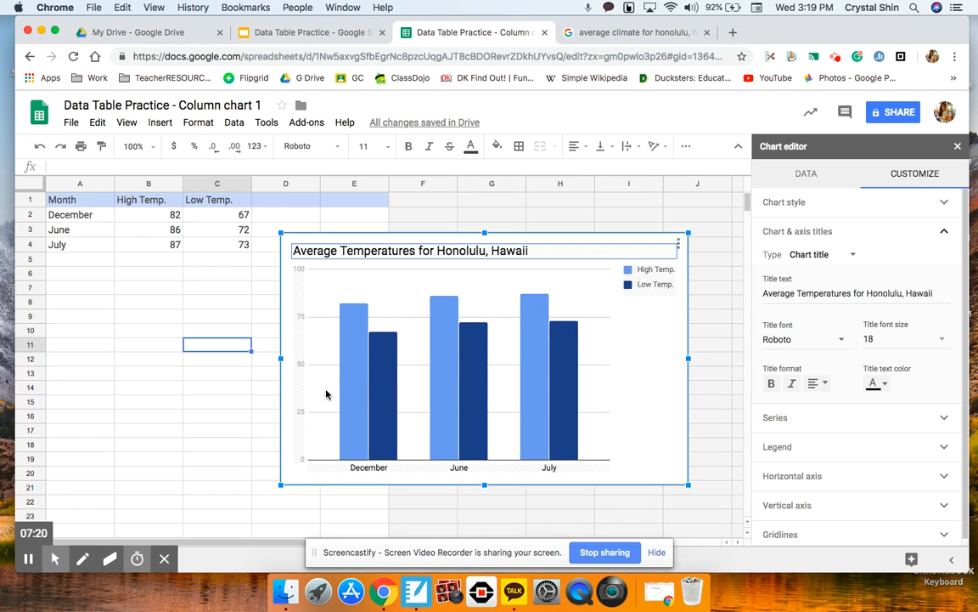
mouse_move(348, 407)
left_click(354, 413)
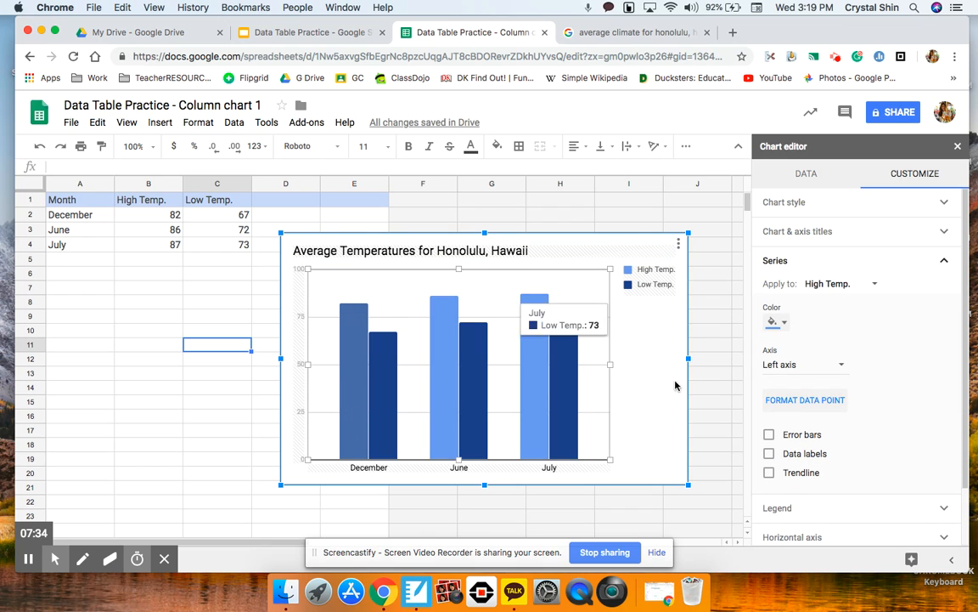
left_click(783, 324)
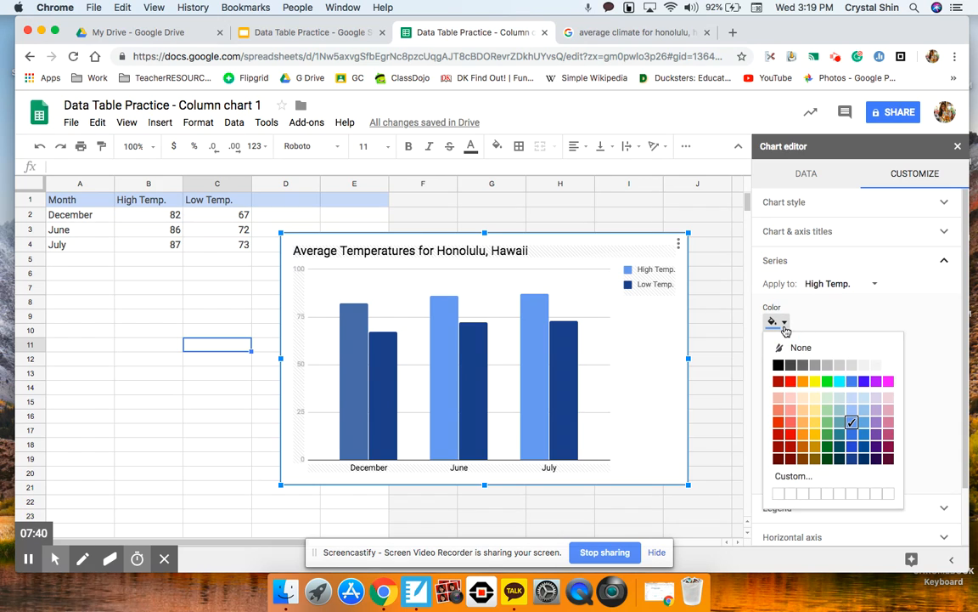
left_click(791, 381)
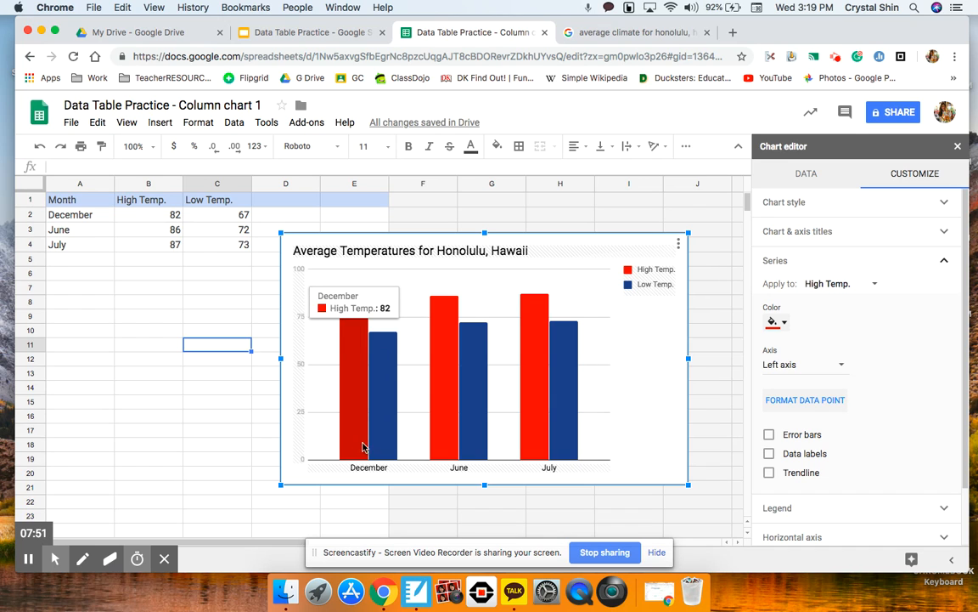
left_click(217, 415)
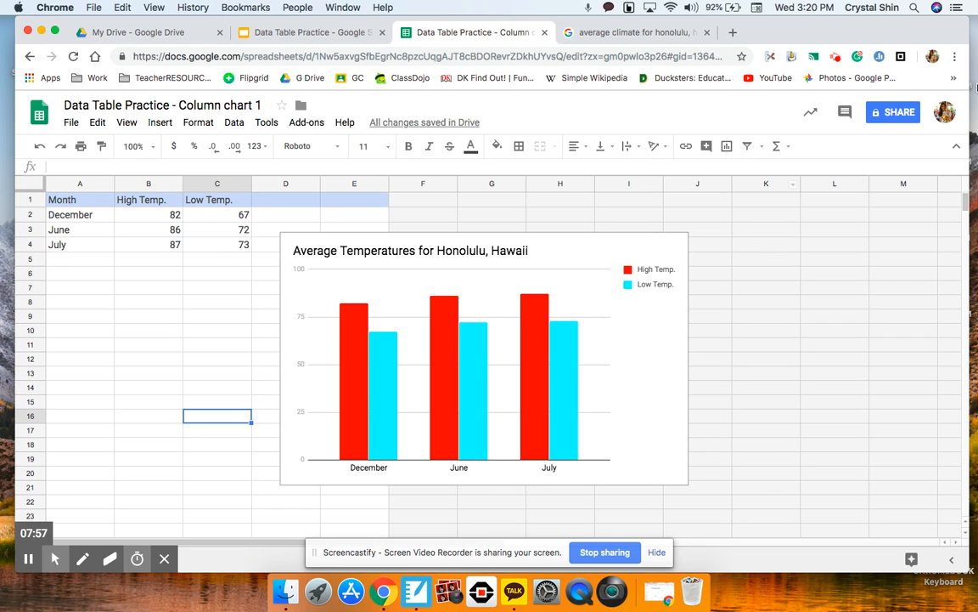
Close the spreadsheet and search results to return to Google Slides, and update the linked chart on slide 2
left_click(546, 34)
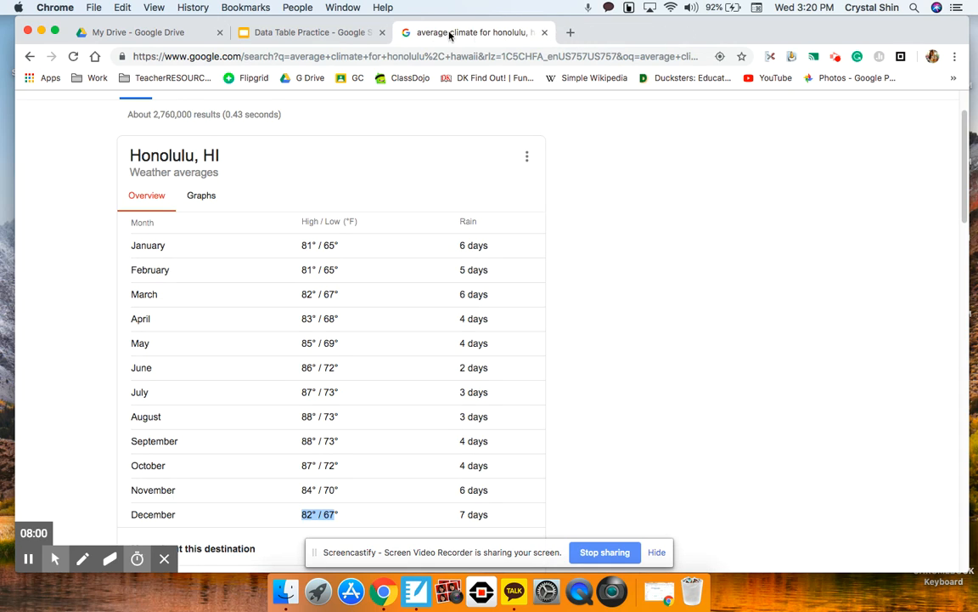
left_click(545, 33)
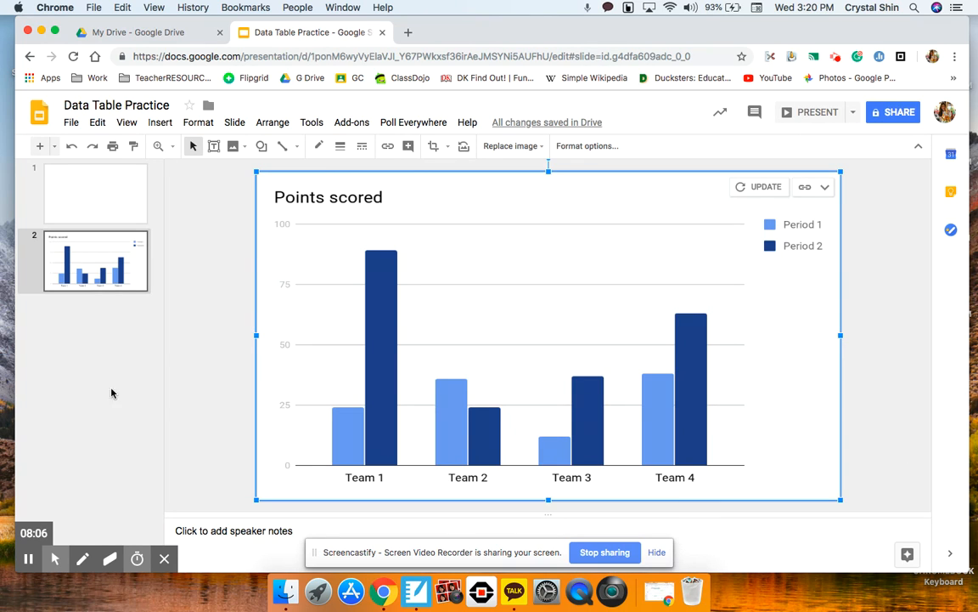
left_click(744, 190)
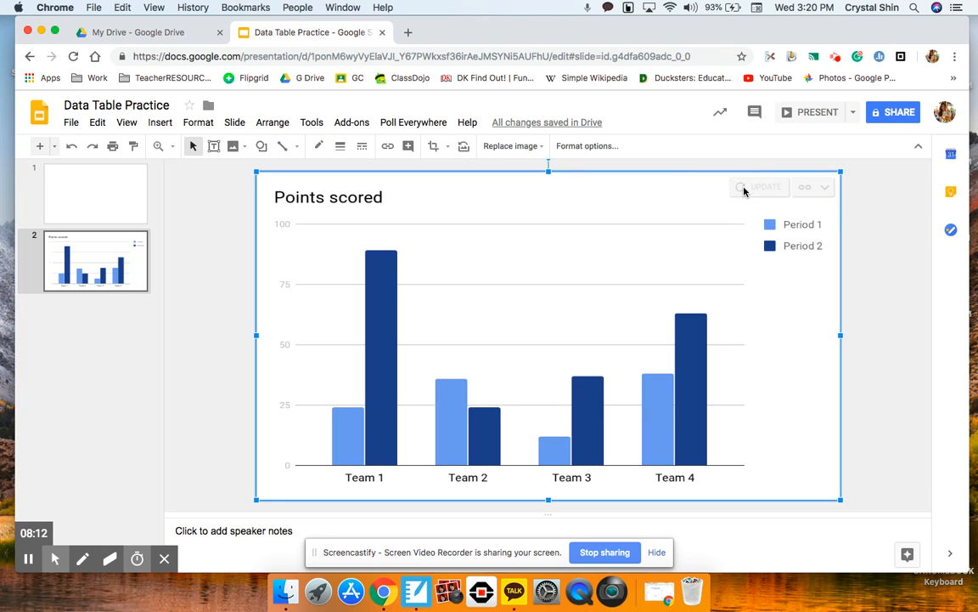